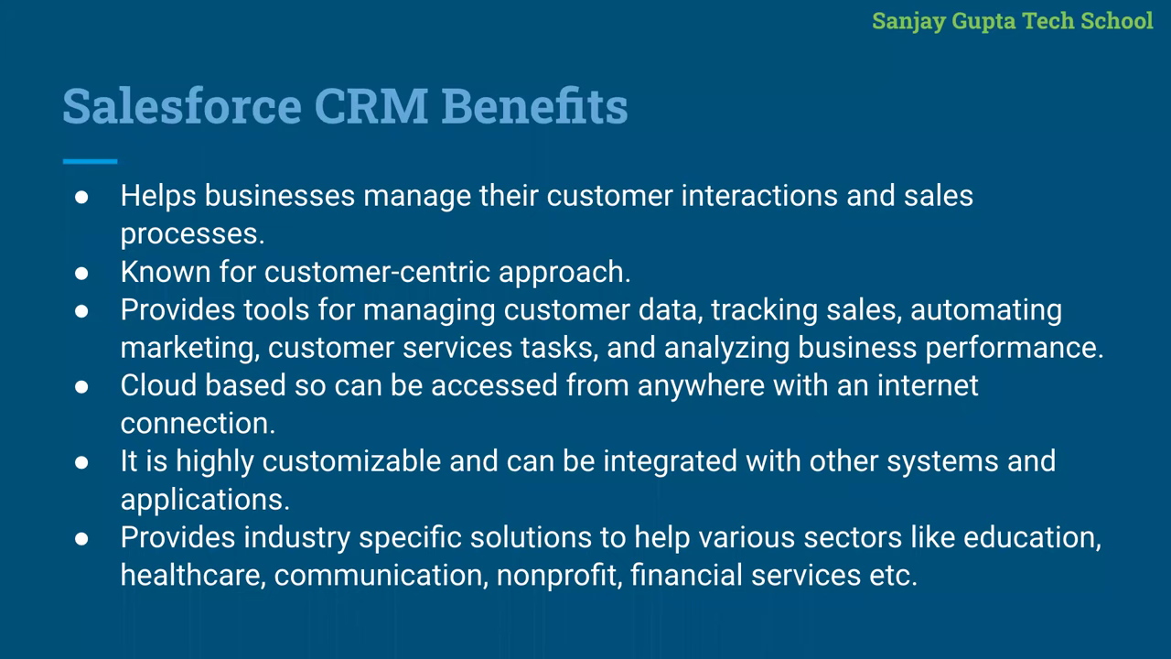
Step: Advance to the Salesforce Products slide and switch over to the browser showing Salesforce Setup
{"action": "left_click", "coordinate": [786, 488]}
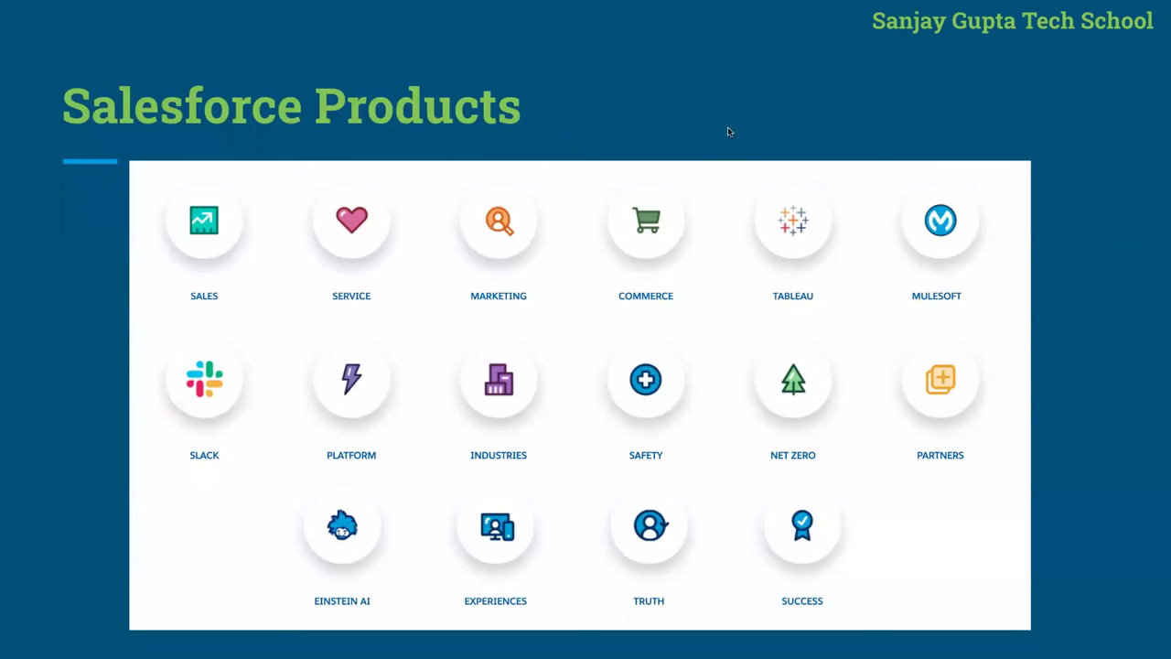
{"action": "key", "text": "ctrl+Right"}
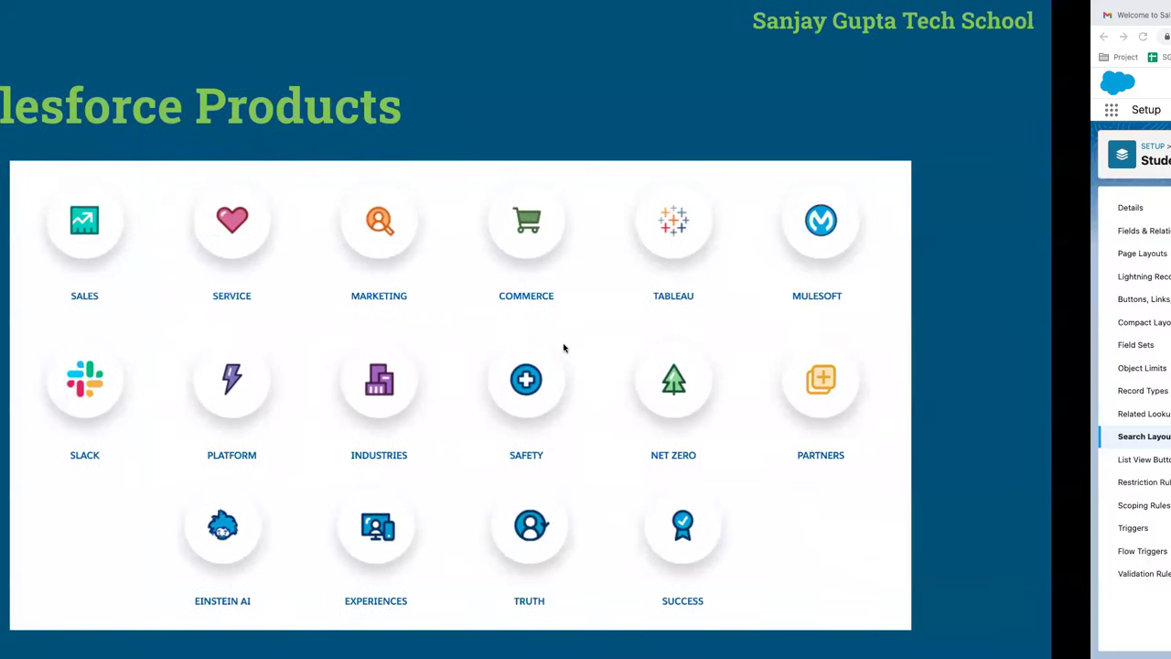
Step: Open salesforce.com in a new tab and go to the Sales Cloud overview via Products
{"action": "left_click", "coordinate": [1110, 16]}
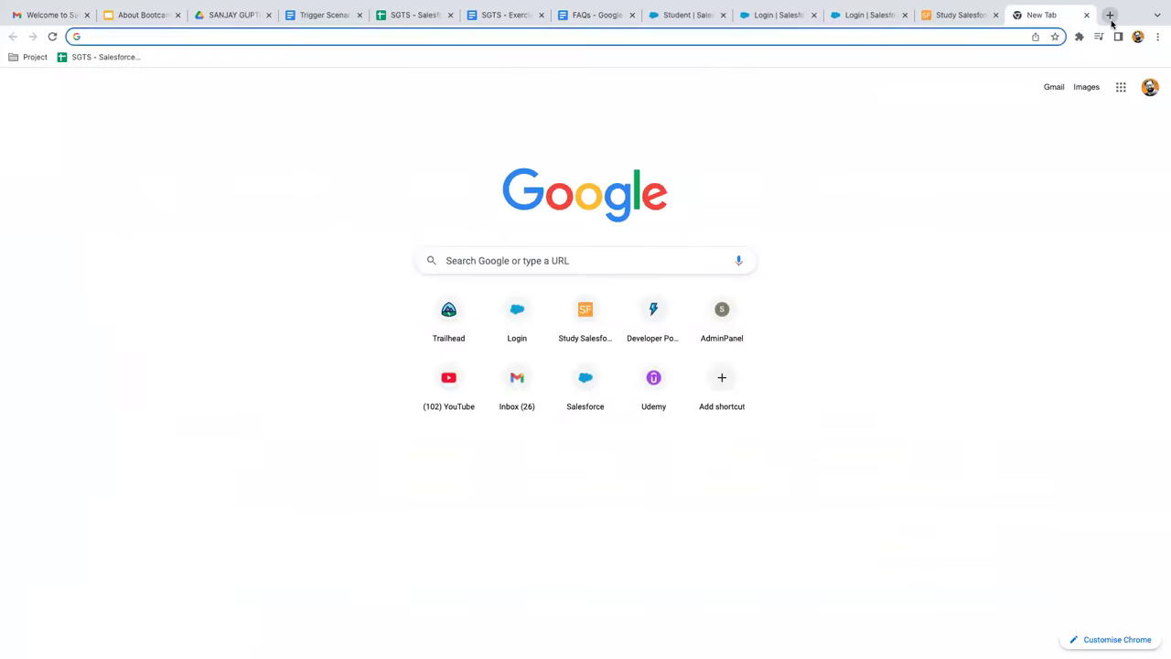
{"action": "type", "text": "sales"}
{"action": "key", "text": "Return"}
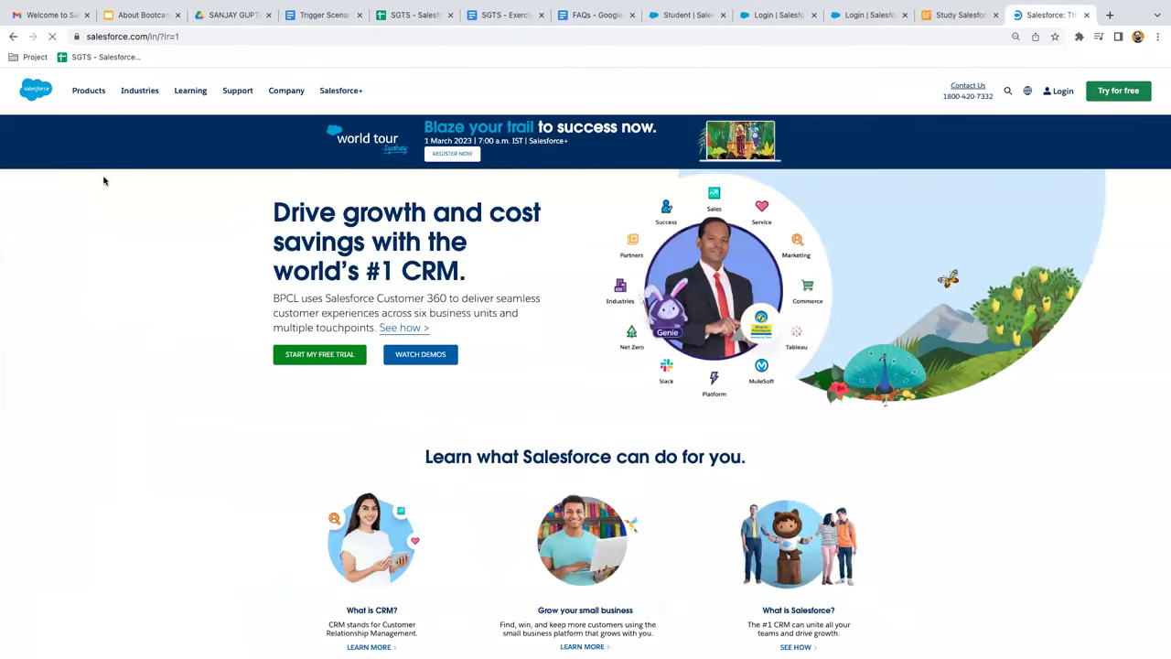
{"action": "left_click", "coordinate": [89, 93]}
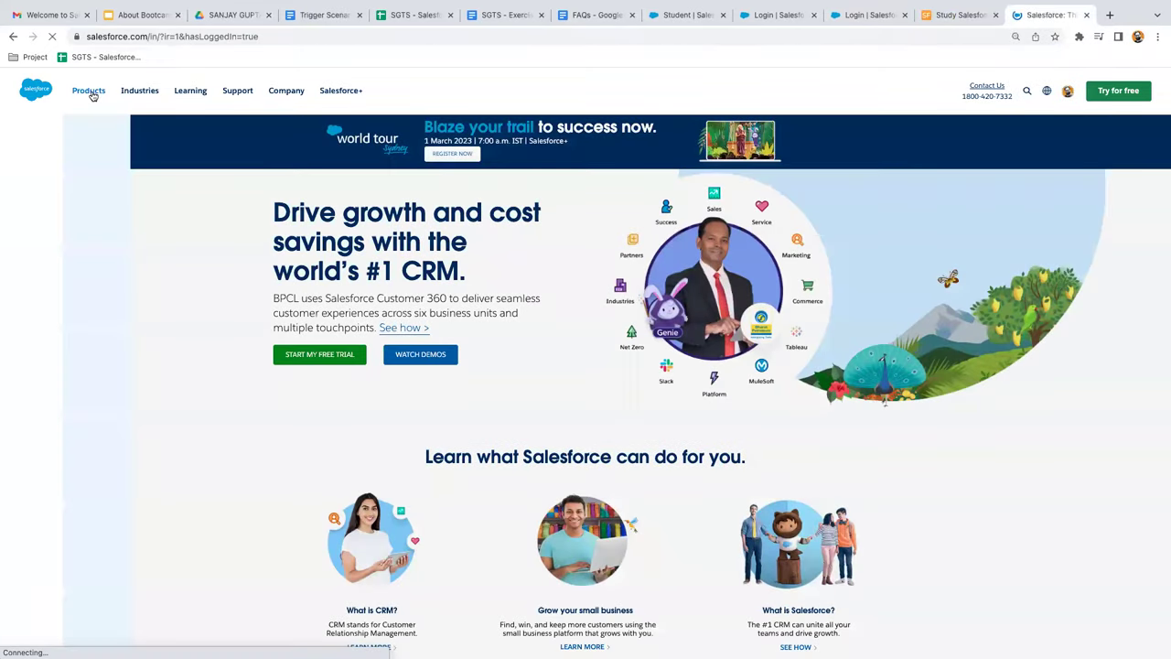
{"action": "left_click", "coordinate": [90, 93]}
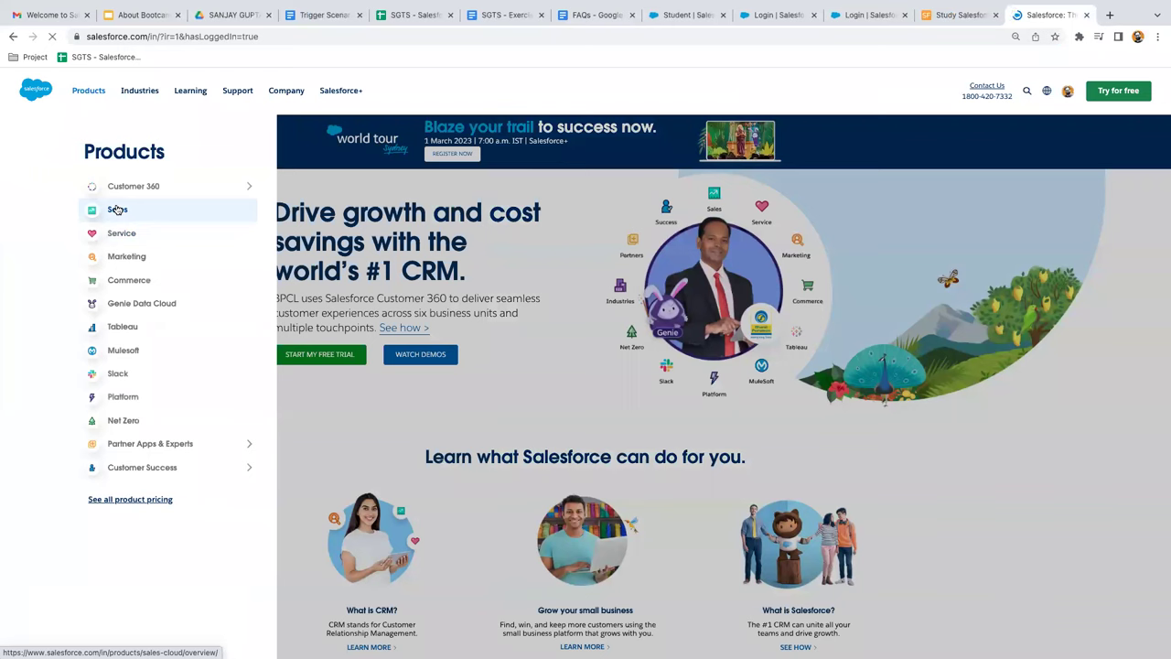
{"action": "left_click", "coordinate": [117, 210]}
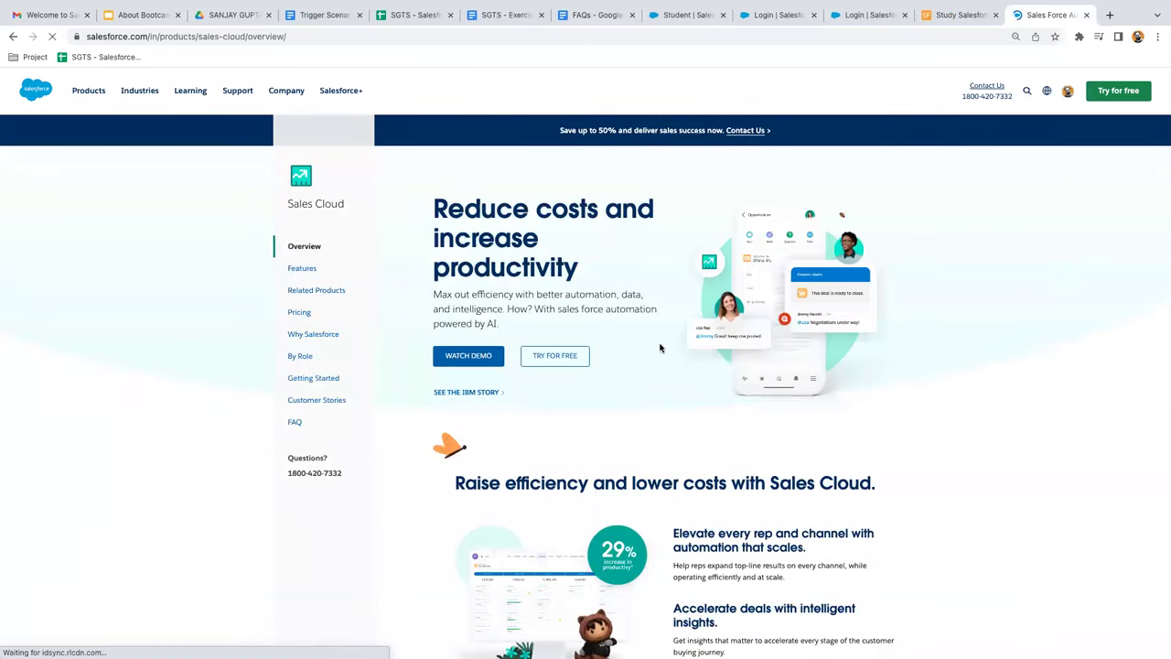
Step: Browse the Sales Cloud overview and features pages, then open Sales Cloud pricing
{"action": "scroll", "coordinate": [678, 409], "scroll_direction": "down", "scroll_amount": 7}
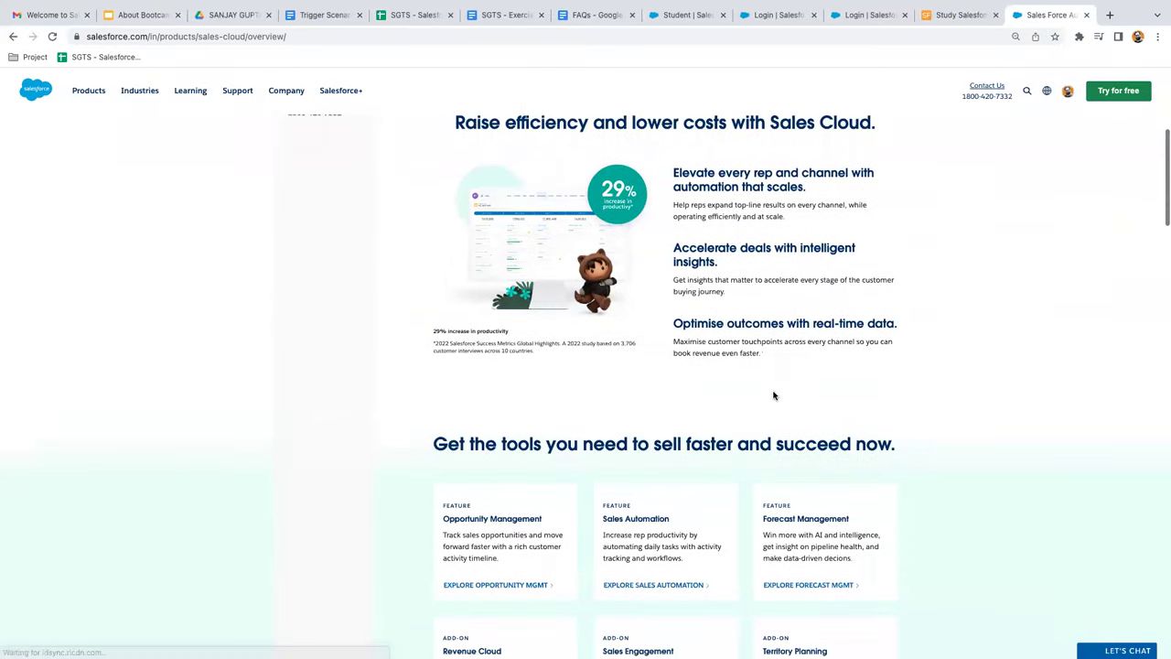
{"action": "scroll", "coordinate": [773, 395], "scroll_direction": "down", "scroll_amount": 3}
{"action": "scroll", "coordinate": [810, 397], "scroll_direction": "up", "scroll_amount": 10}
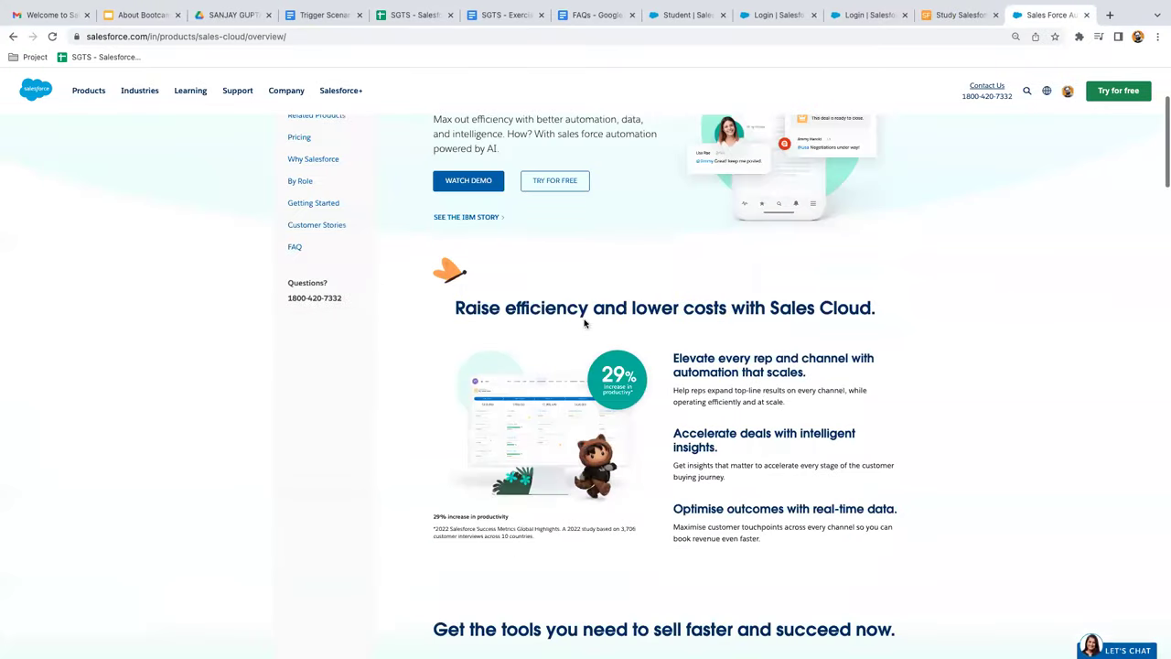
{"action": "left_click", "coordinate": [304, 268]}
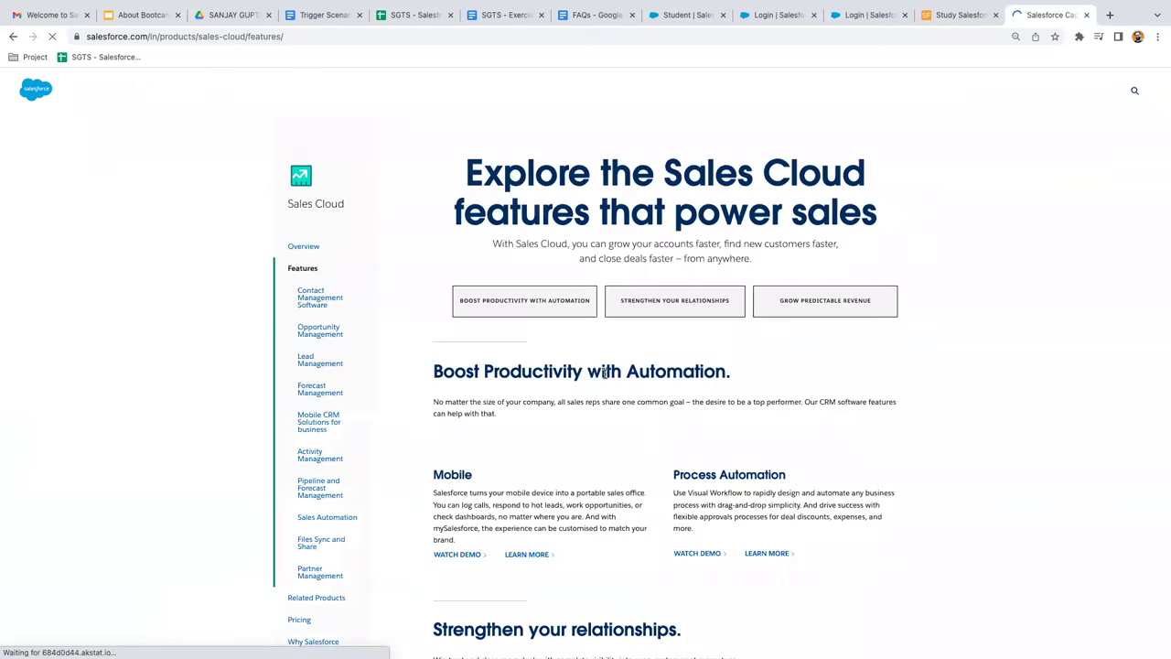
{"action": "scroll", "coordinate": [637, 470], "scroll_direction": "down", "scroll_amount": 8}
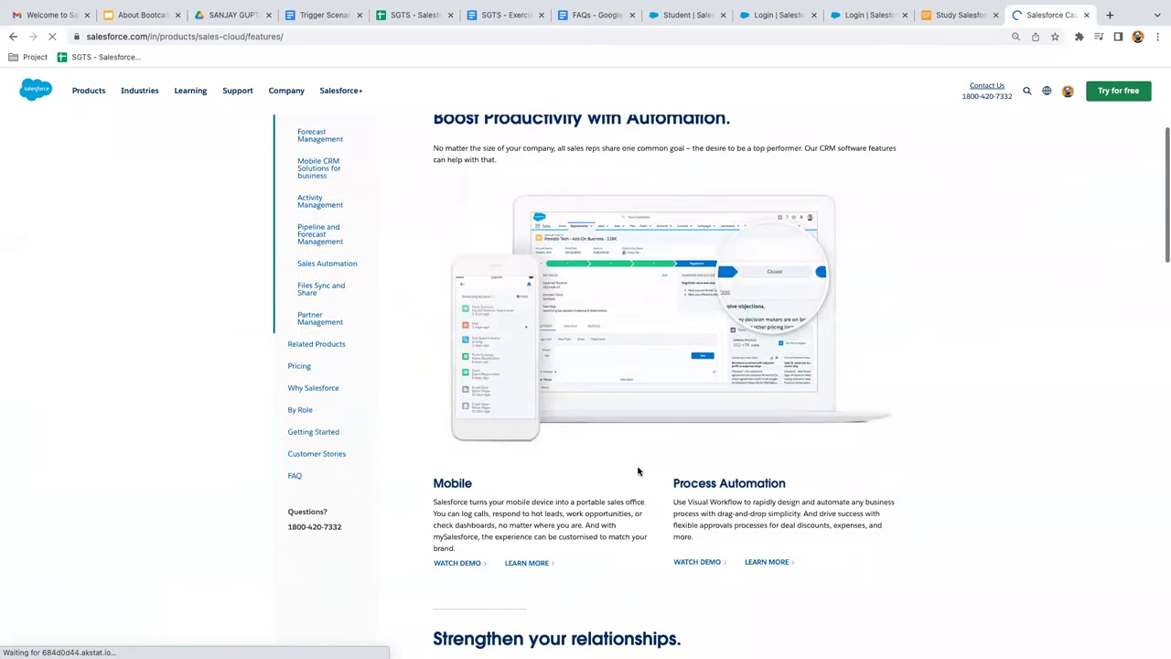
{"action": "scroll", "coordinate": [638, 470], "scroll_direction": "down", "scroll_amount": 10}
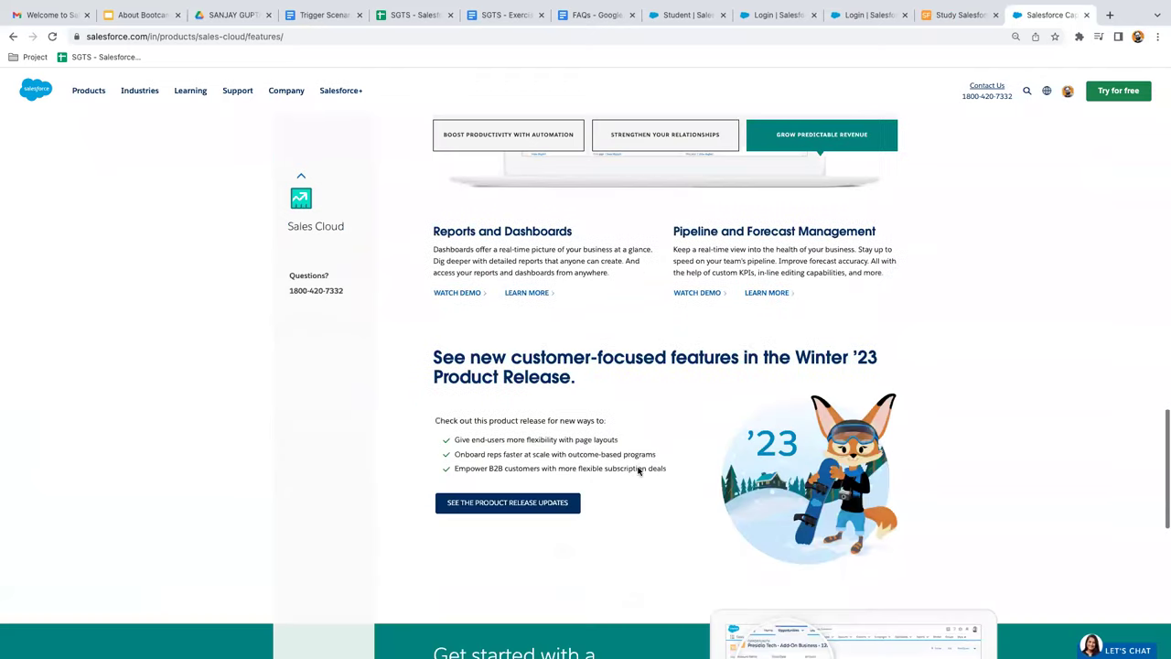
{"action": "scroll", "coordinate": [638, 470], "scroll_direction": "up", "scroll_amount": 20}
{"action": "scroll", "coordinate": [435, 345], "scroll_direction": "down", "scroll_amount": 1}
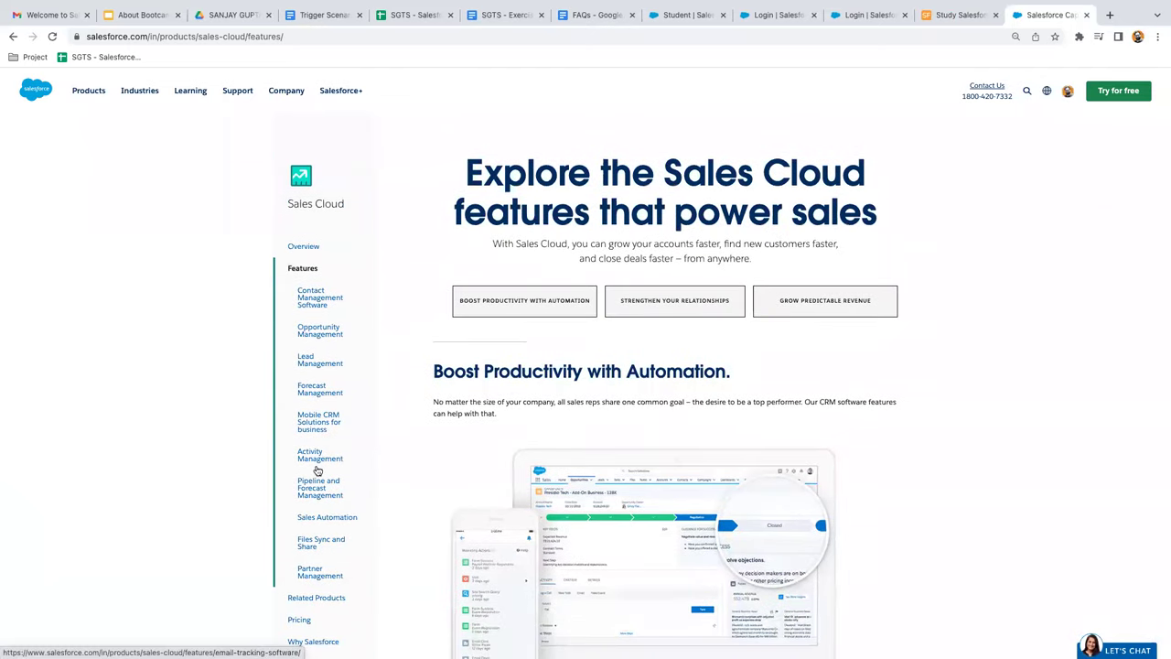
{"action": "scroll", "coordinate": [318, 486], "scroll_direction": "down", "scroll_amount": 1}
{"action": "scroll", "coordinate": [318, 486], "scroll_direction": "down", "scroll_amount": 3}
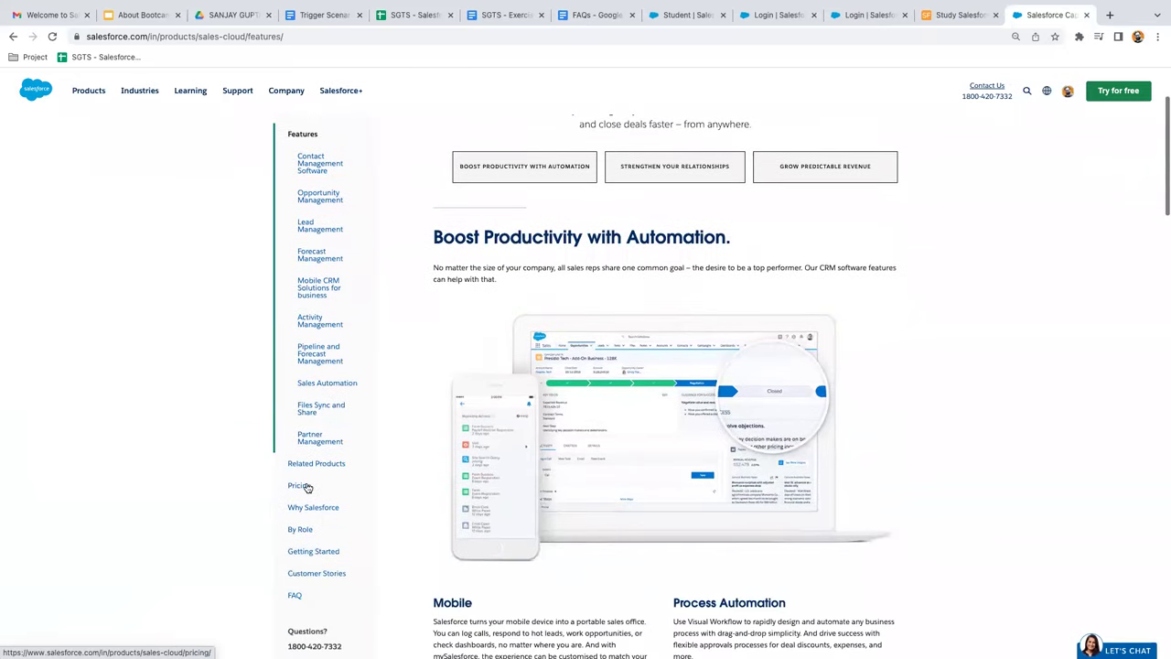
{"action": "left_click", "coordinate": [299, 486]}
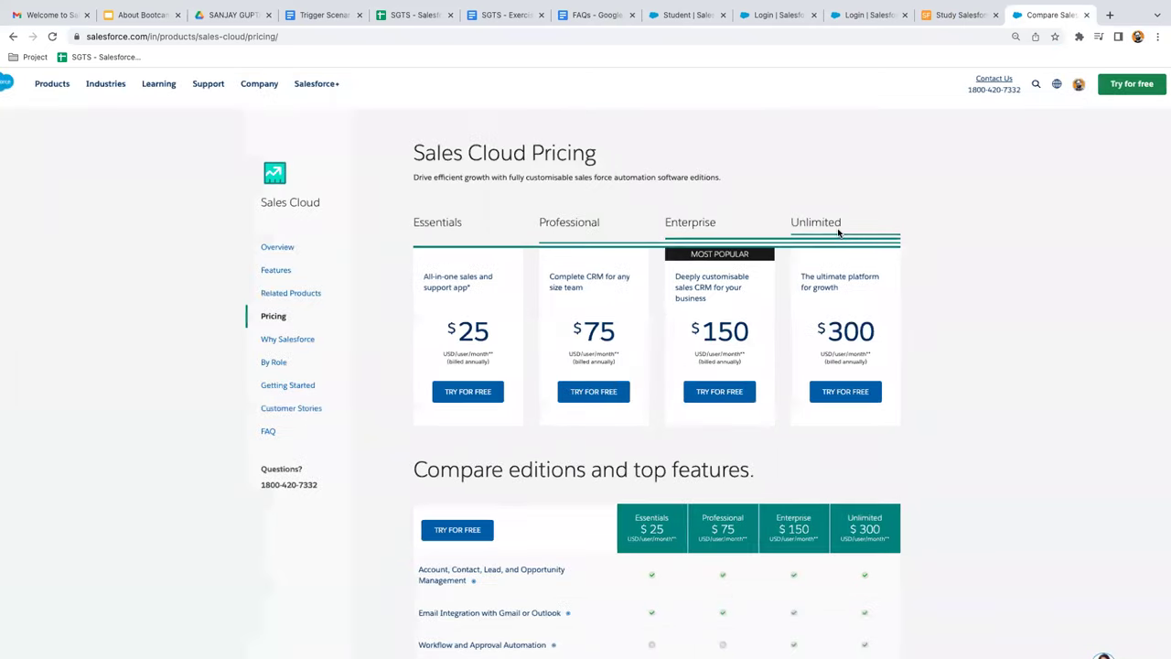
Step: Review the Sales Cloud pricing table, from Essentials $25 to Unlimited $300 per user/month
{"action": "scroll", "coordinate": [838, 232], "scroll_direction": "up", "scroll_amount": 5, "text": "ctrl"}
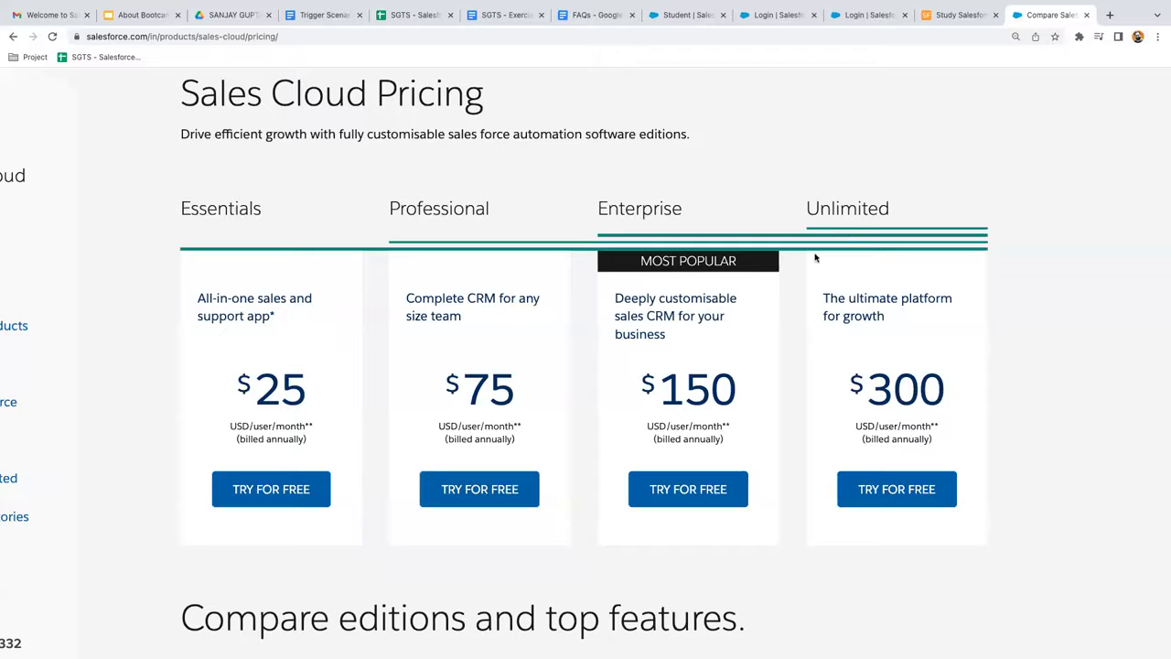
{"action": "scroll", "coordinate": [816, 256], "scroll_direction": "down", "scroll_amount": 7}
{"action": "scroll", "coordinate": [752, 395], "scroll_direction": "down", "scroll_amount": 2}
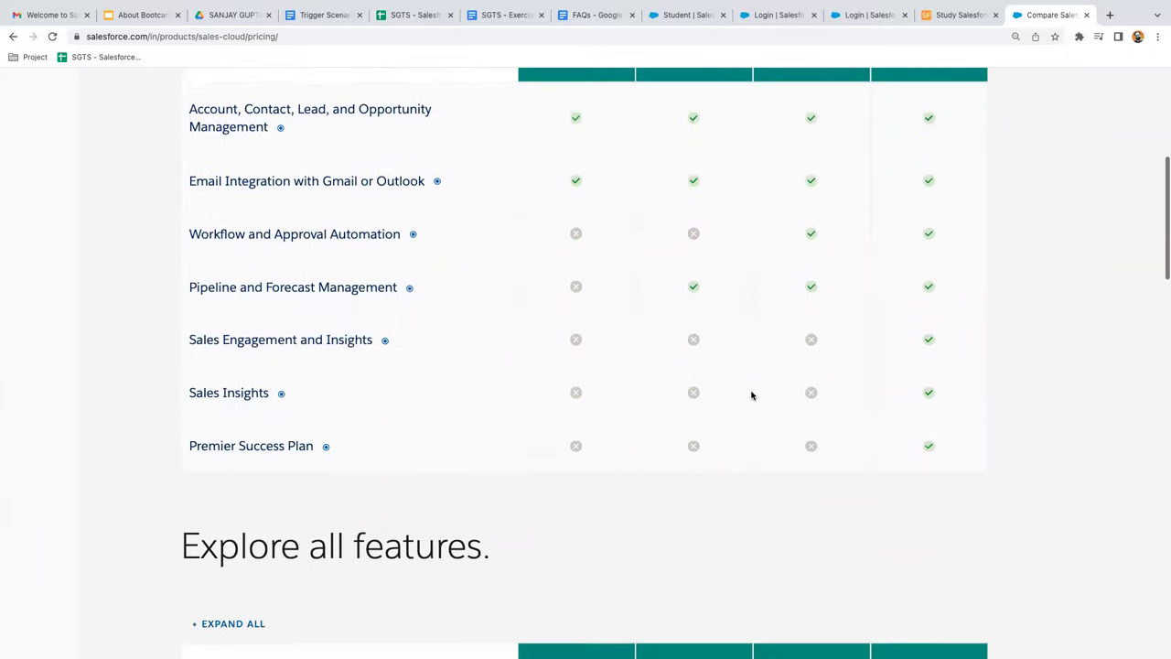
{"action": "scroll", "coordinate": [752, 395], "scroll_direction": "up", "scroll_amount": 3}
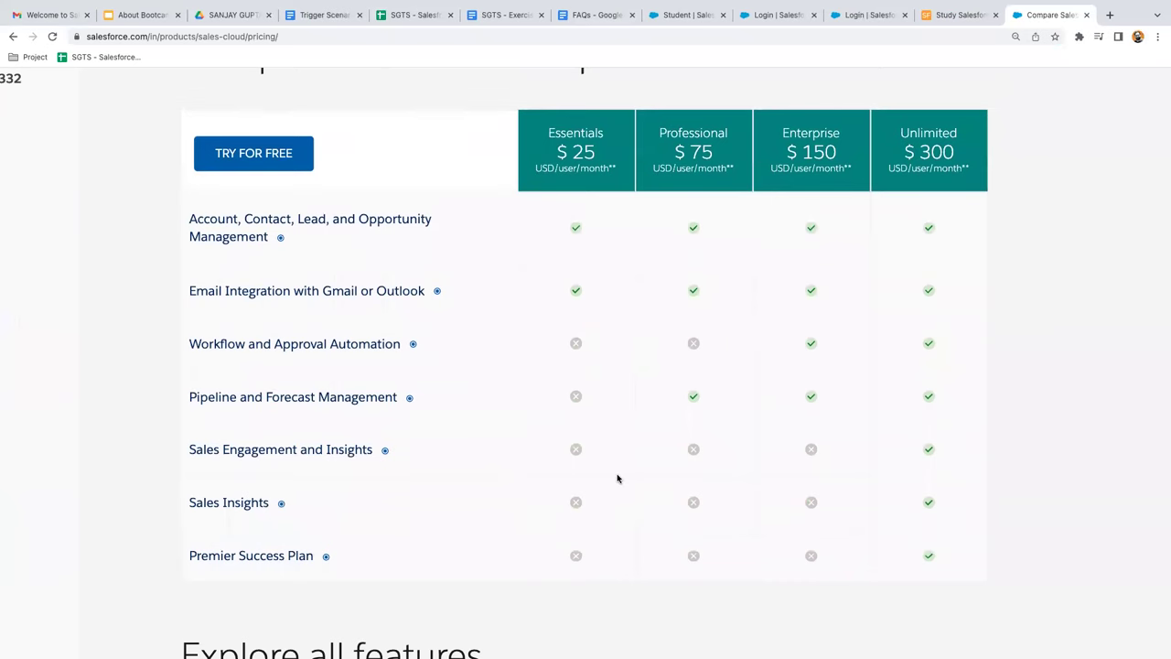
{"action": "scroll", "coordinate": [618, 476], "scroll_direction": "down", "scroll_amount": 4}
{"action": "scroll", "coordinate": [619, 477], "scroll_direction": "up", "scroll_amount": 5}
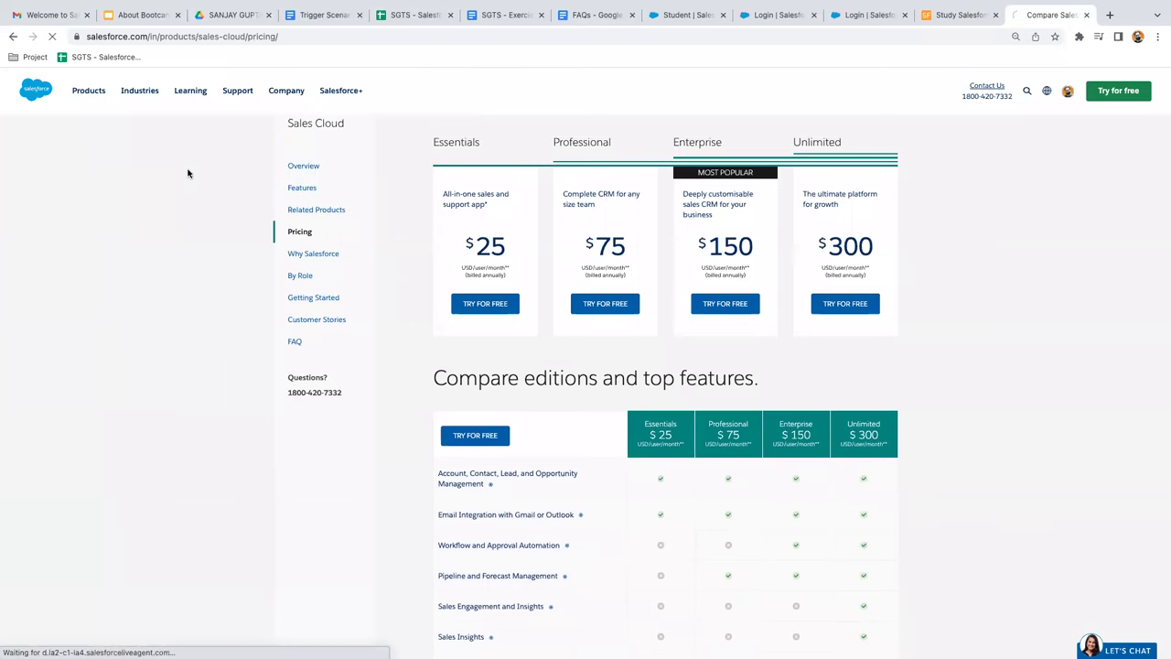
Step: Check Sales Cloud related products and the product list, then return to the Salesforce for Industries slide
{"action": "left_click", "coordinate": [86, 91]}
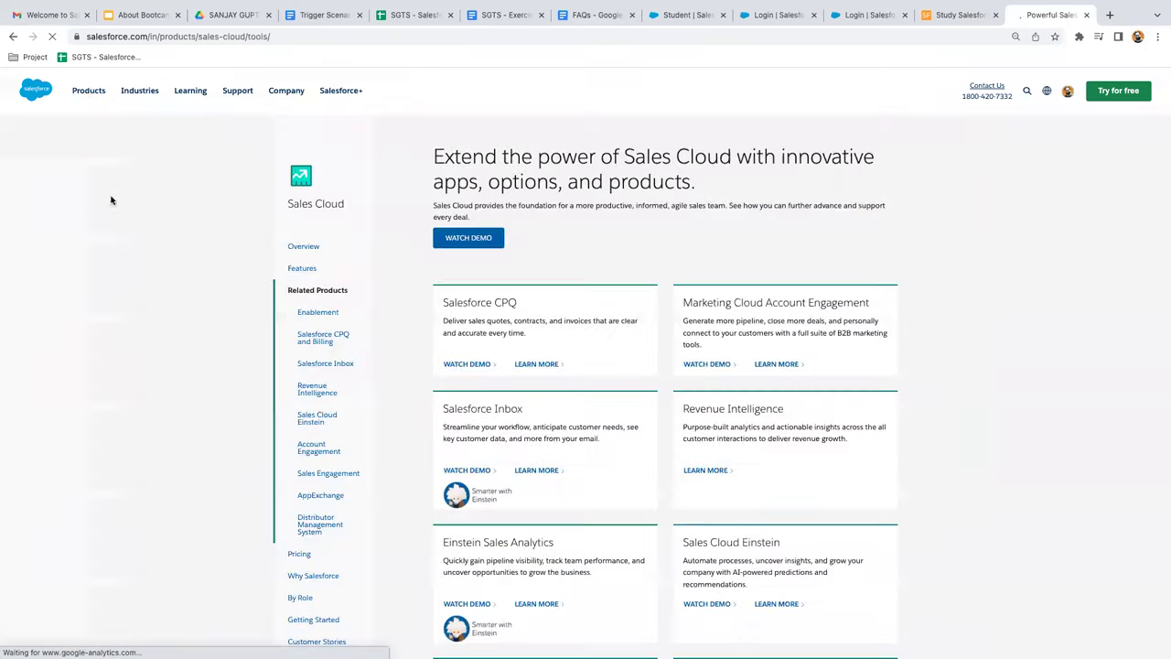
{"action": "left_click", "coordinate": [93, 92]}
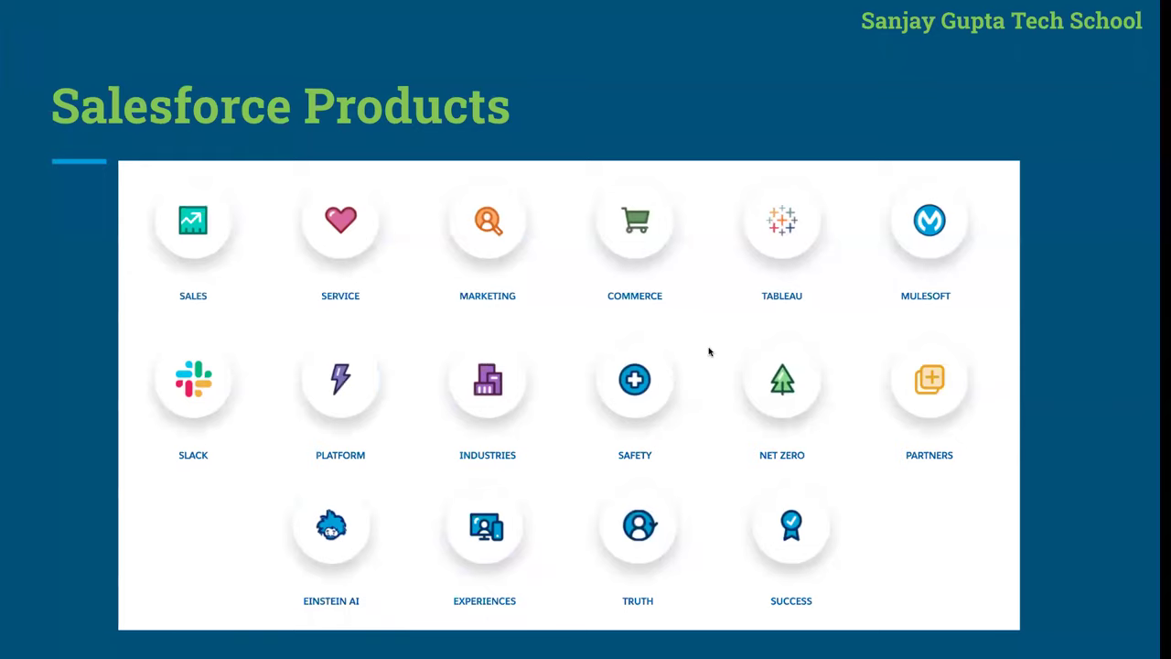
{"action": "key", "text": "Right"}
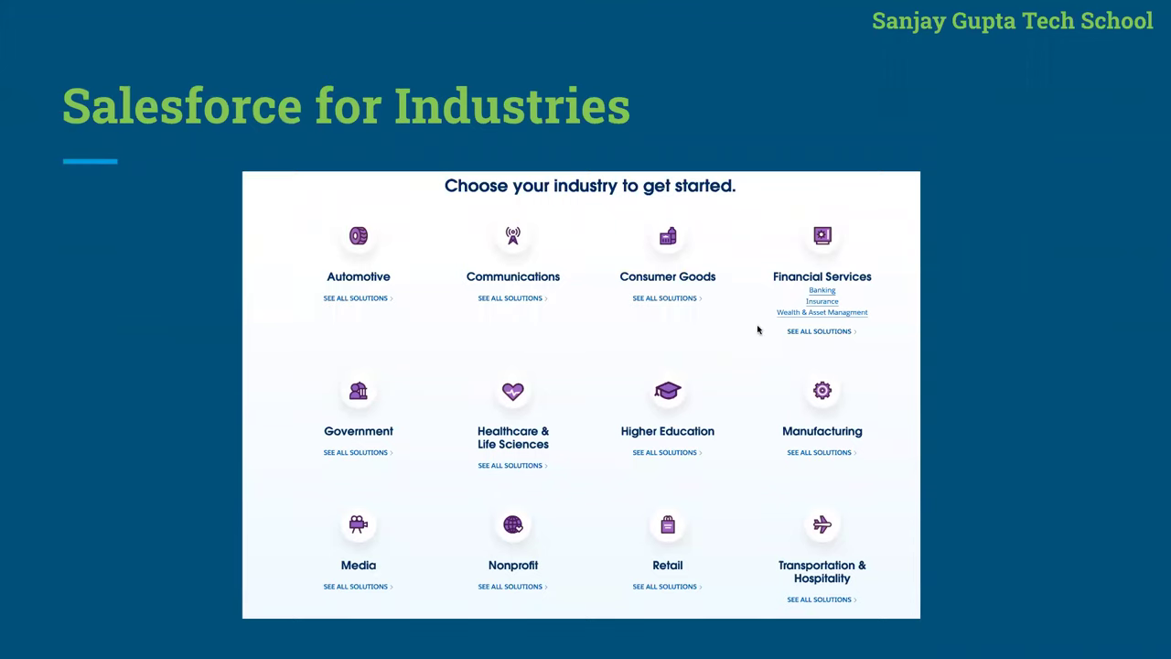
Step: Back in the browser, open the industries list and look over the Higher Ed industry page
{"action": "key", "text": "ctrl+Right"}
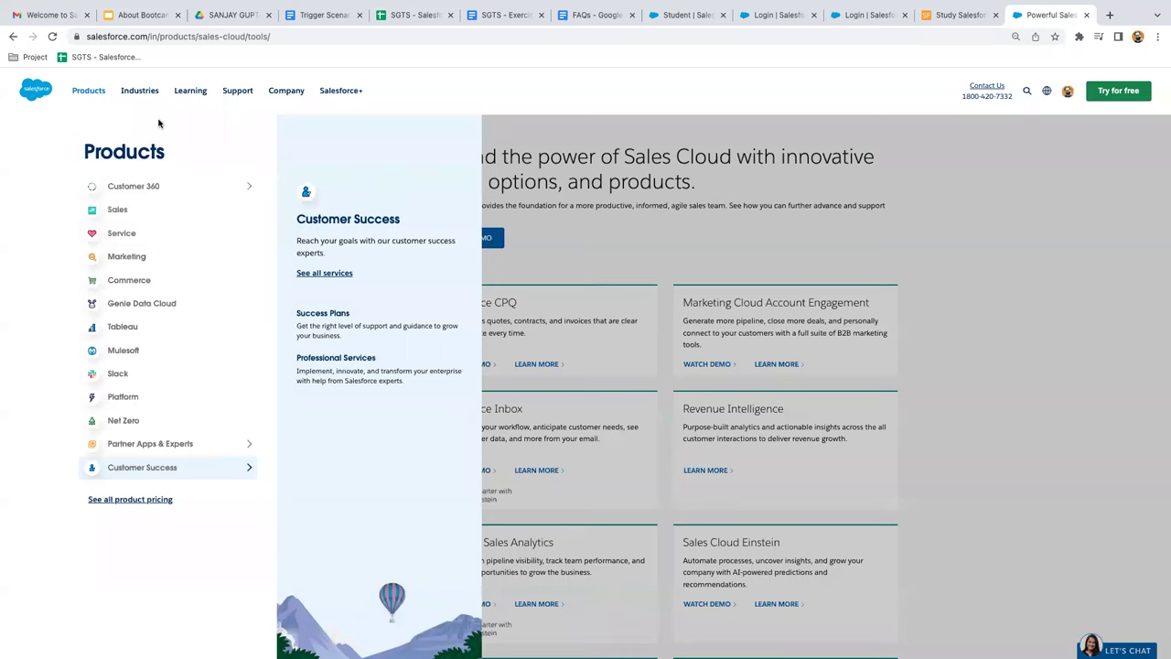
{"action": "left_click", "coordinate": [147, 95]}
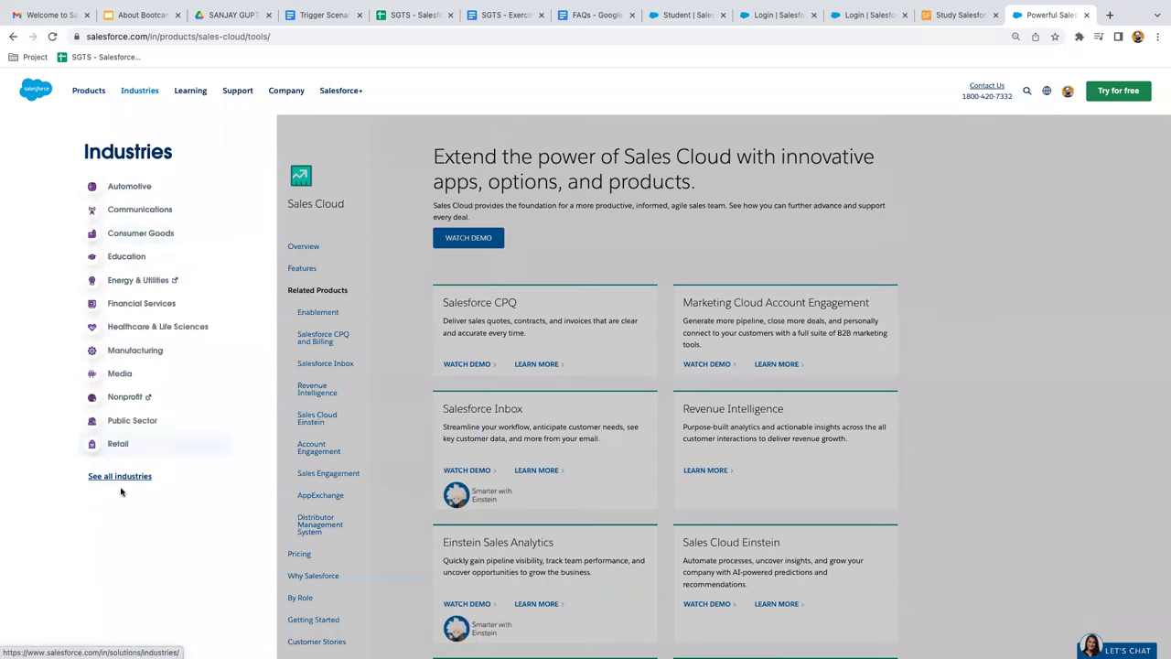
{"action": "left_click", "coordinate": [119, 260]}
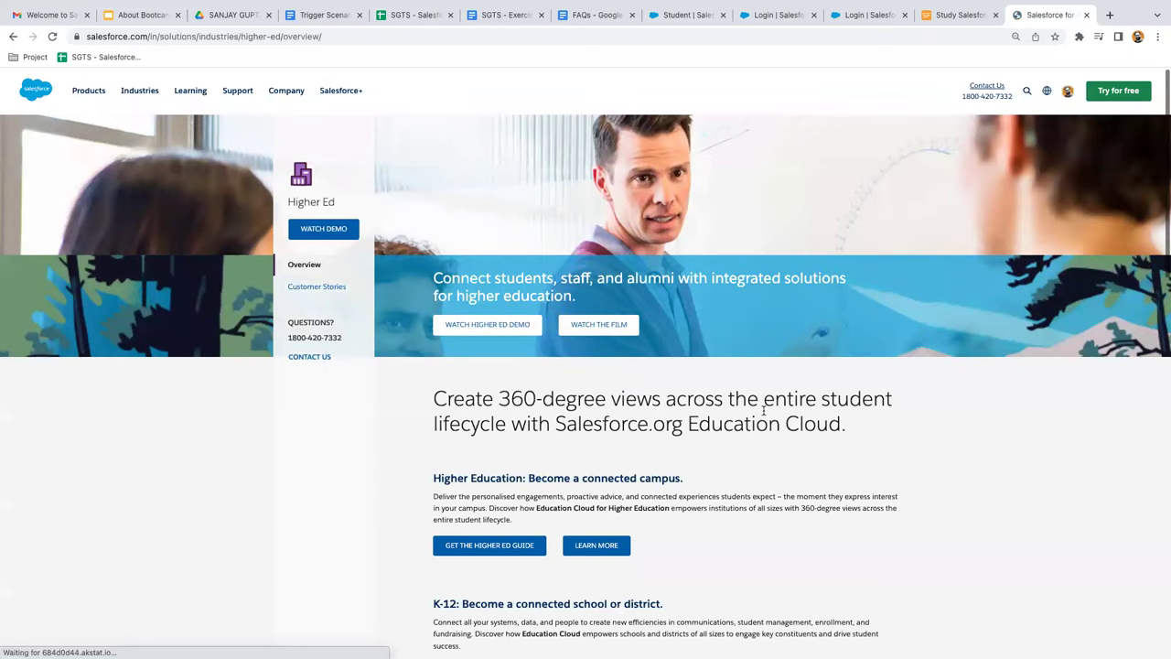
{"action": "scroll", "coordinate": [764, 412], "scroll_direction": "down", "scroll_amount": 4}
{"action": "scroll", "coordinate": [764, 413], "scroll_direction": "up", "scroll_amount": 4}
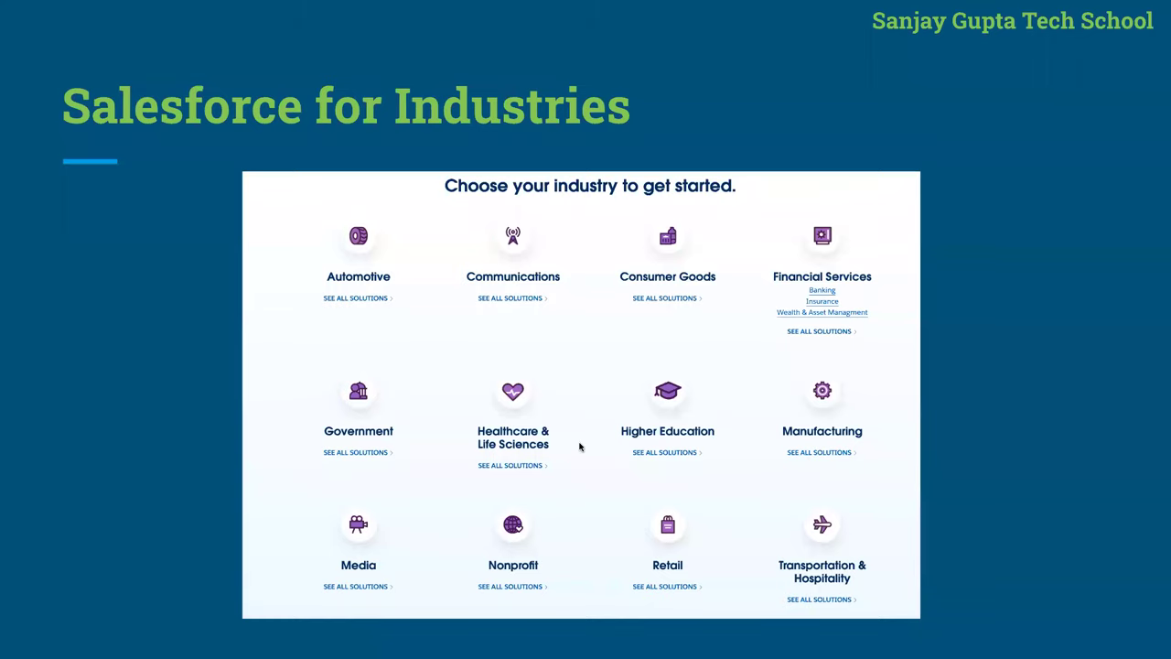
Step: Advance to the Setup Developer Org title slide and switch to the browser desktop
{"action": "left_click", "coordinate": [638, 372]}
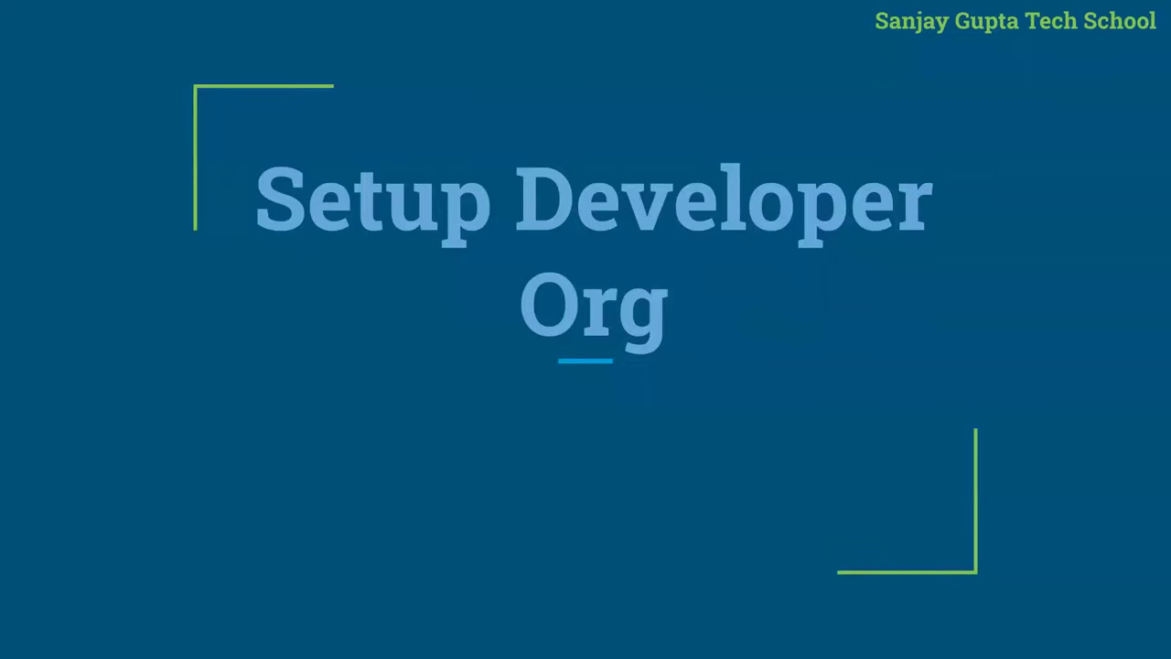
{"action": "key", "text": "ctrl+Right"}
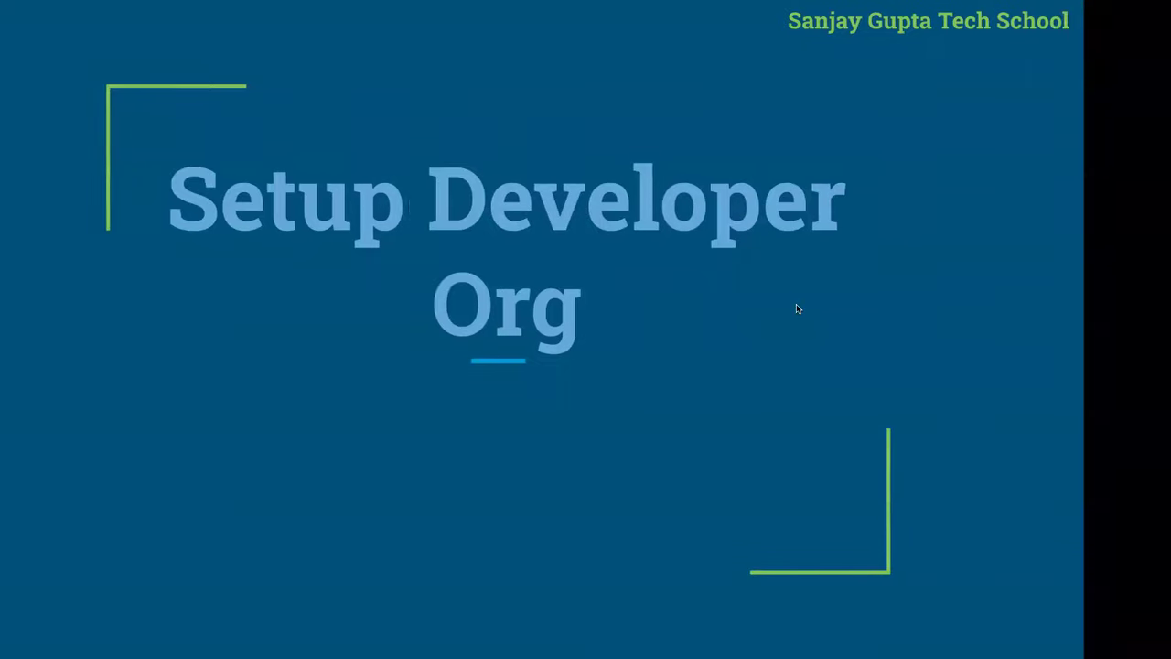
Step: Go to developer.salesforce.com in a new tab and open the Developer Edition signup form from Browse Trials
{"action": "left_click", "coordinate": [1109, 15]}
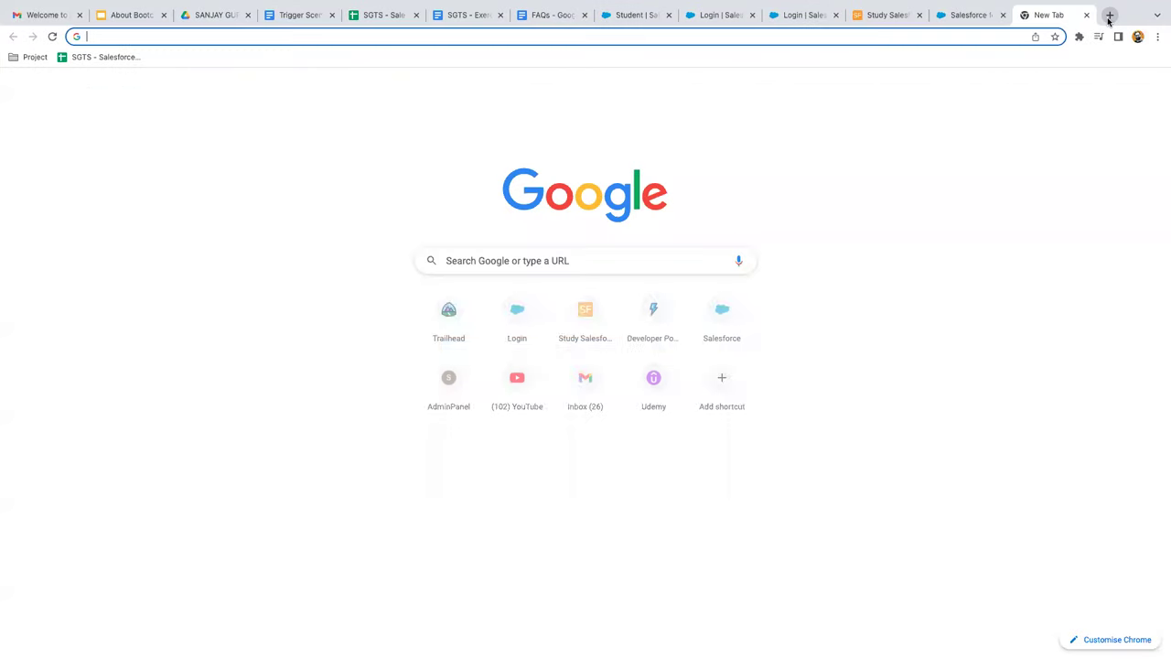
{"action": "type", "text": "de"}
{"action": "key", "text": "Return"}
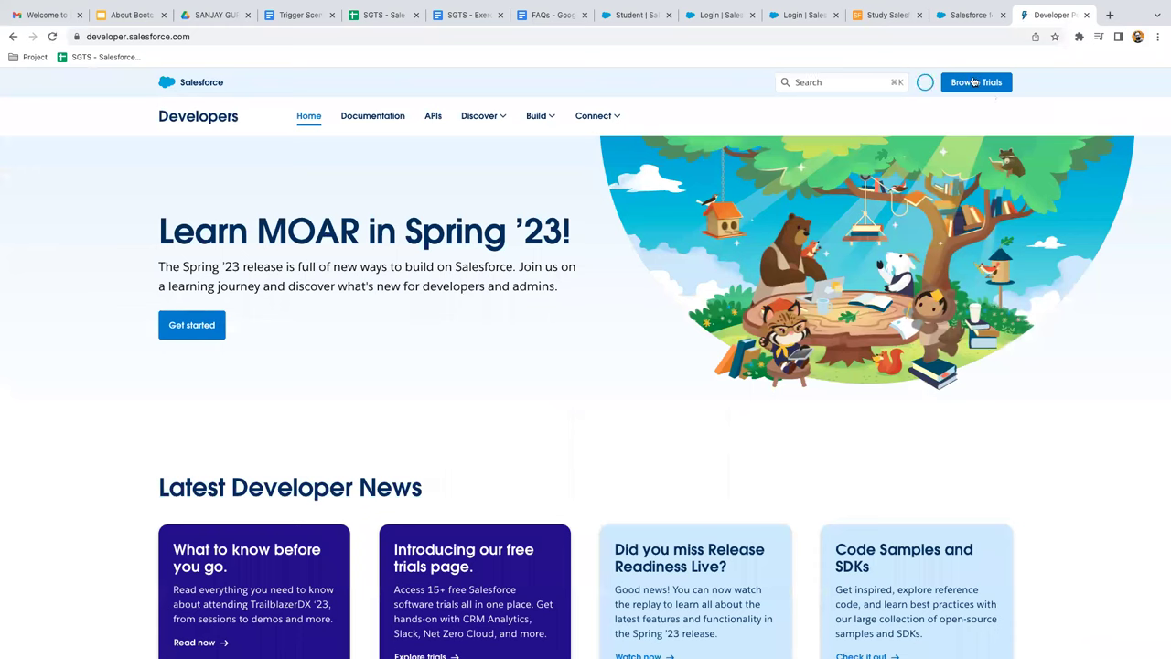
{"action": "left_click", "coordinate": [983, 86]}
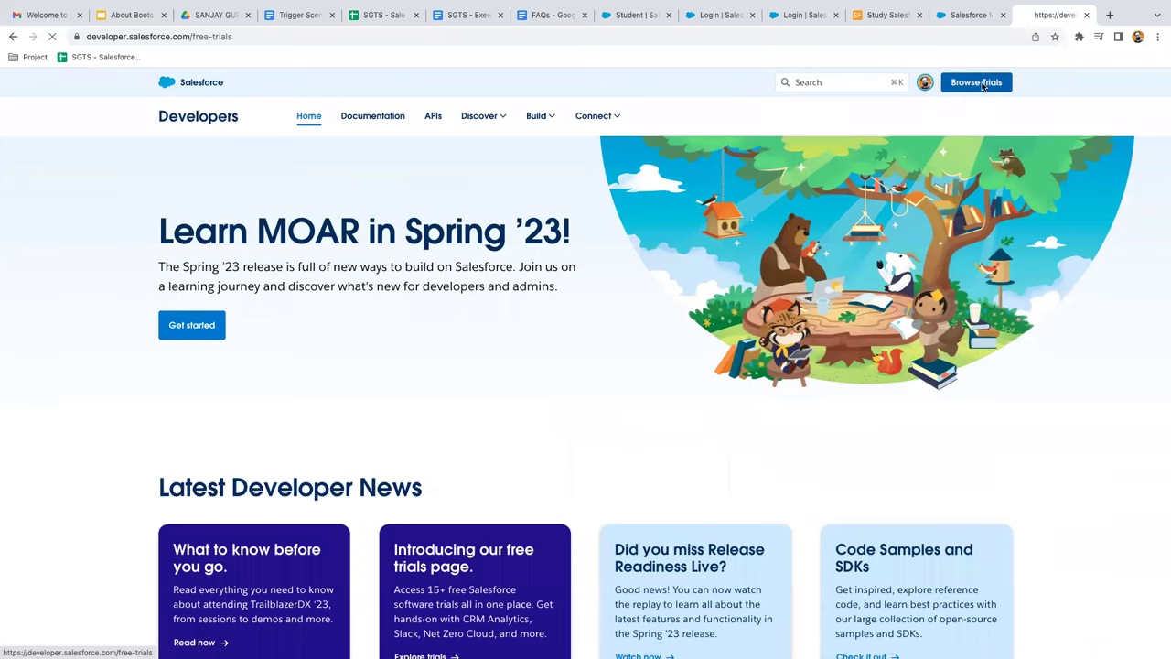
{"action": "scroll", "coordinate": [374, 400], "scroll_direction": "down", "scroll_amount": 3}
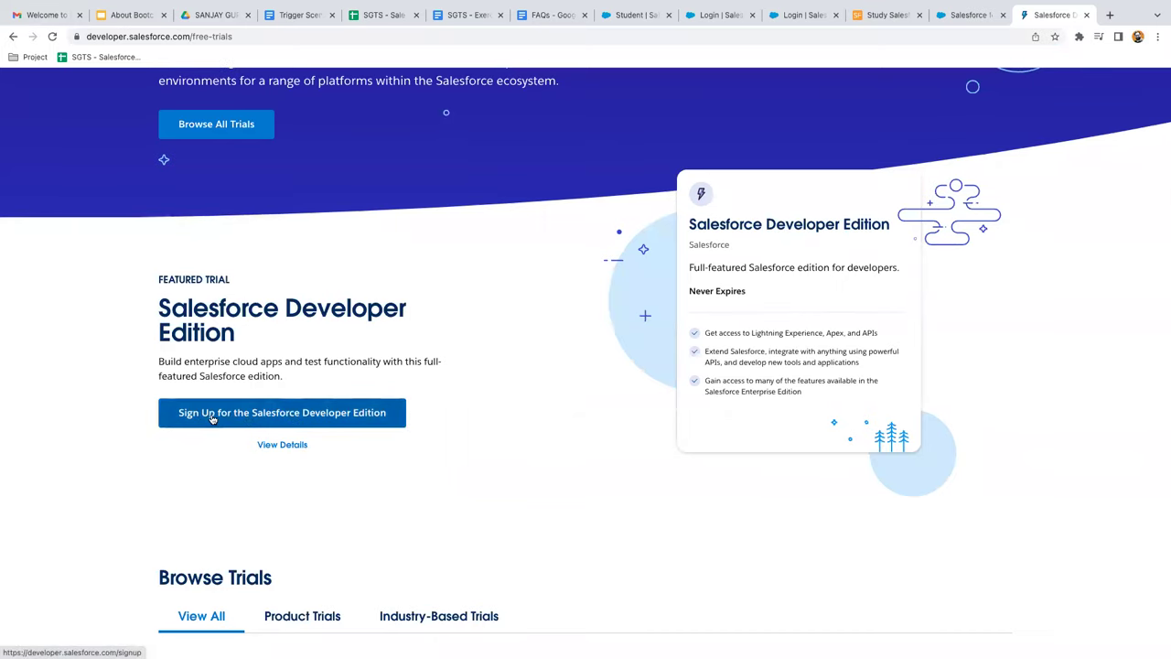
{"action": "left_click", "coordinate": [288, 413]}
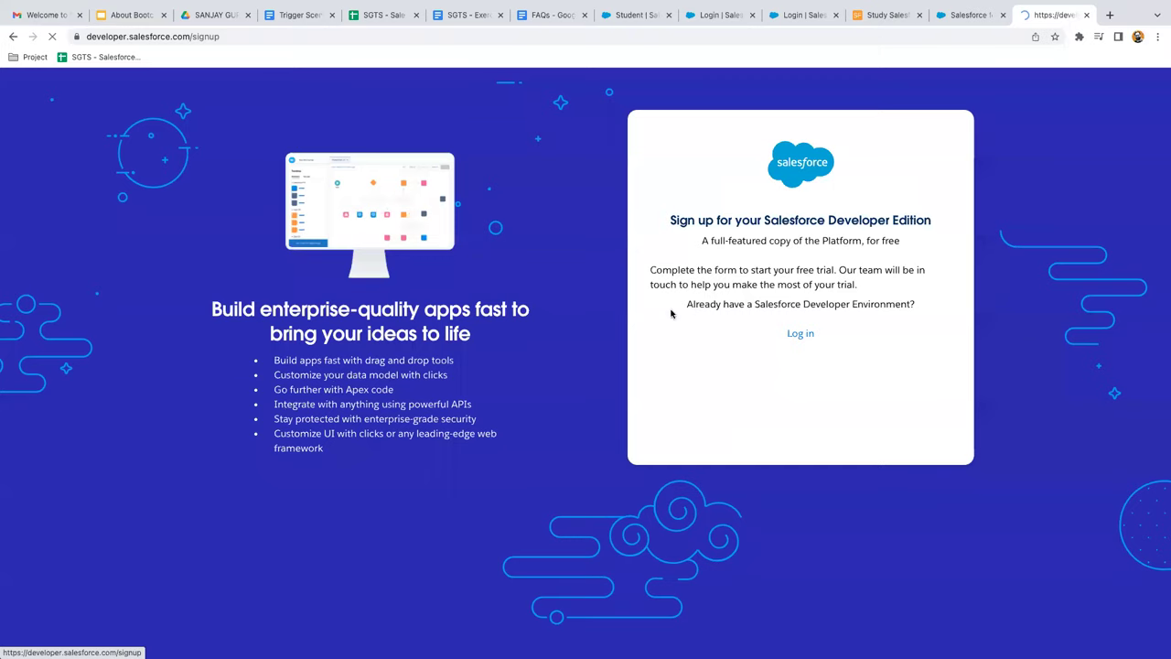
{"action": "scroll", "coordinate": [943, 317], "scroll_direction": "down", "scroll_amount": 1}
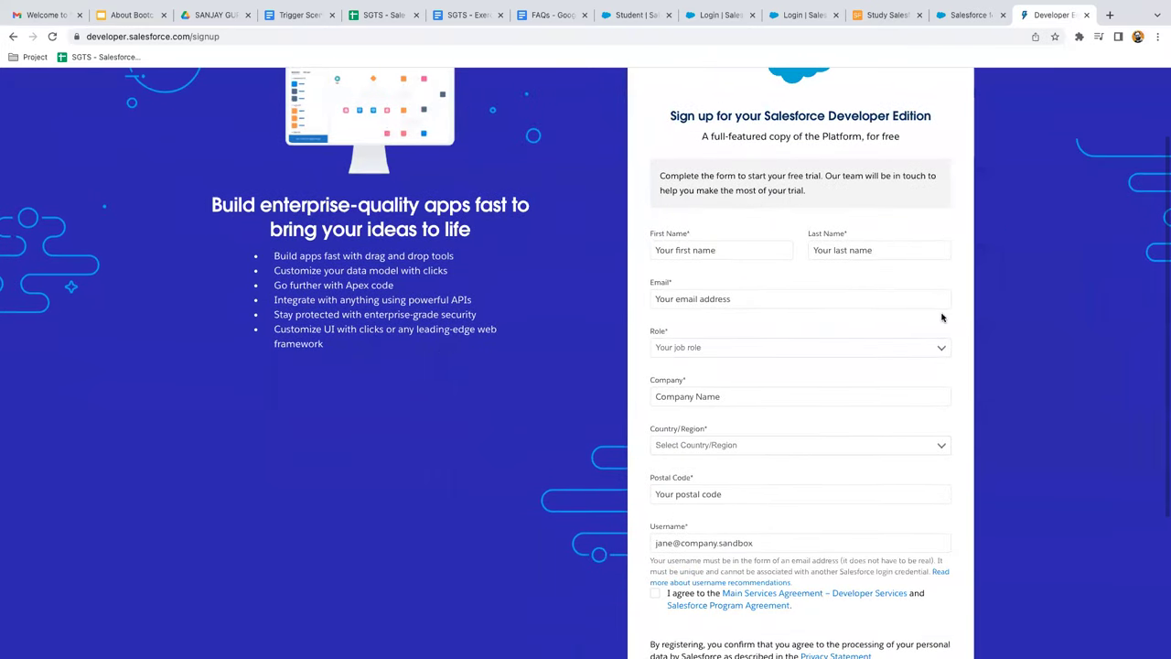
{"action": "scroll", "coordinate": [787, 287], "scroll_direction": "down", "scroll_amount": 1}
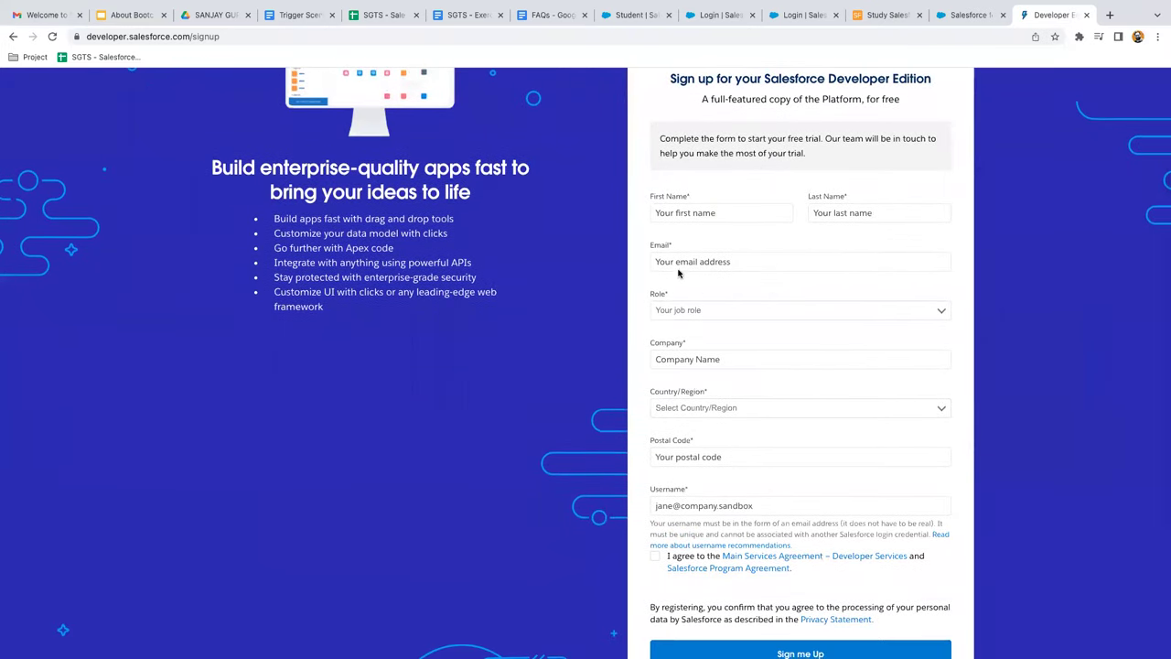
{"action": "scroll", "coordinate": [758, 499], "scroll_direction": "down", "scroll_amount": 1}
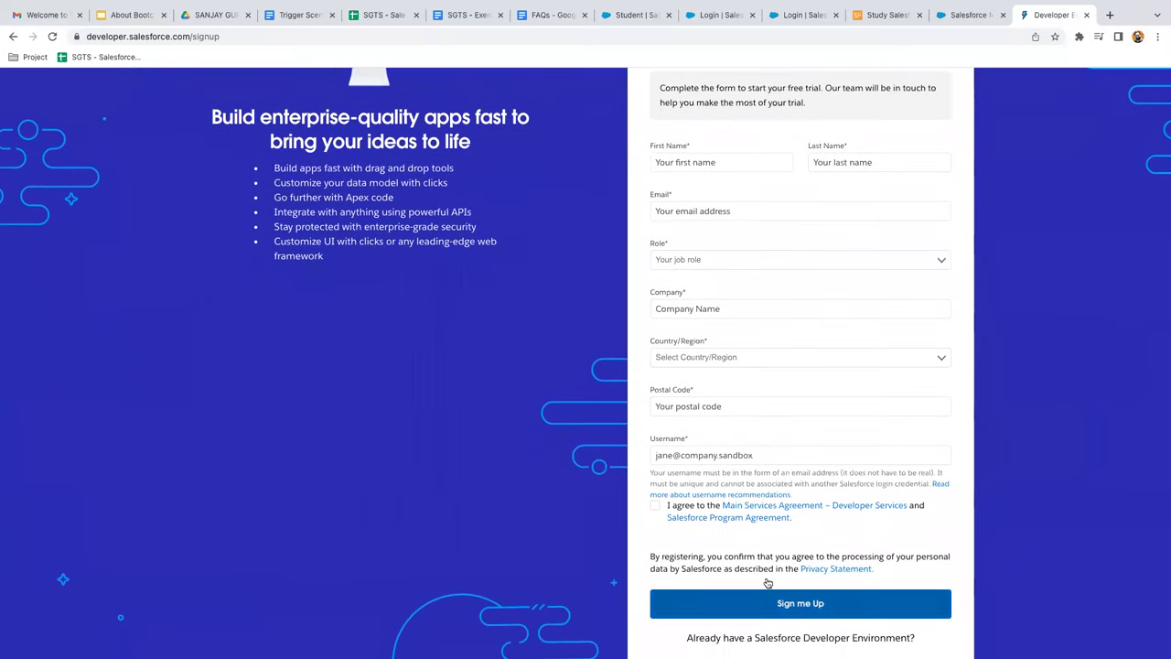
{"action": "scroll", "coordinate": [452, 378], "scroll_direction": "up", "scroll_amount": 2}
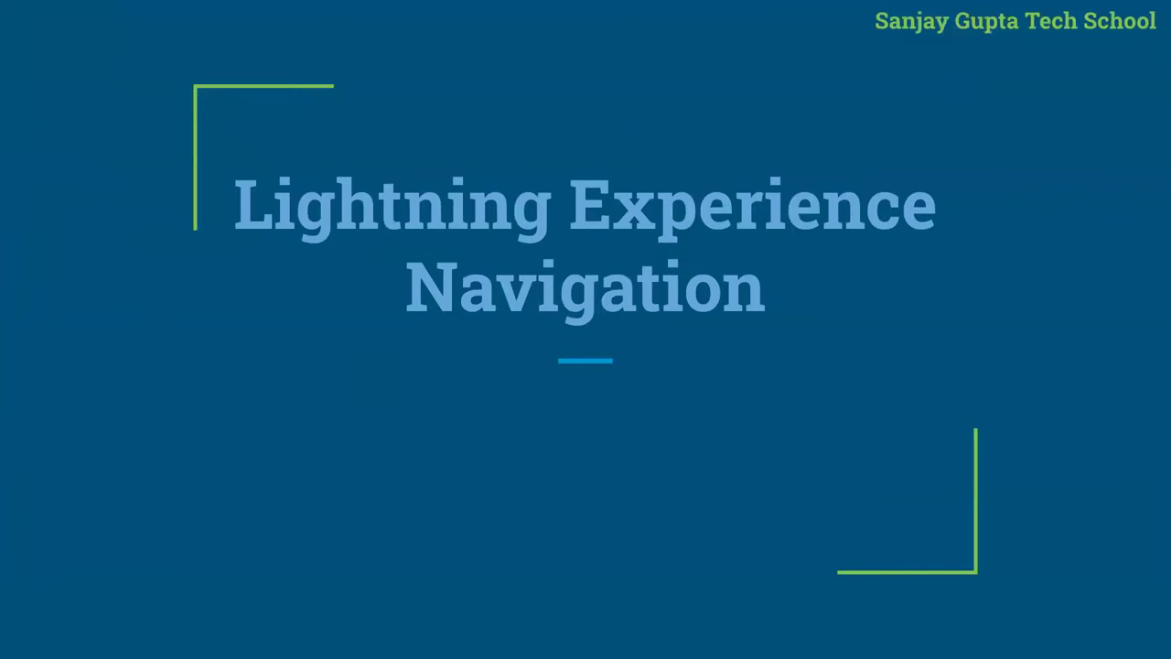
Step: Step through the Front End (Application) and Back End (Setup) slides, then switch back to the browser
{"action": "left_click", "coordinate": [536, 361]}
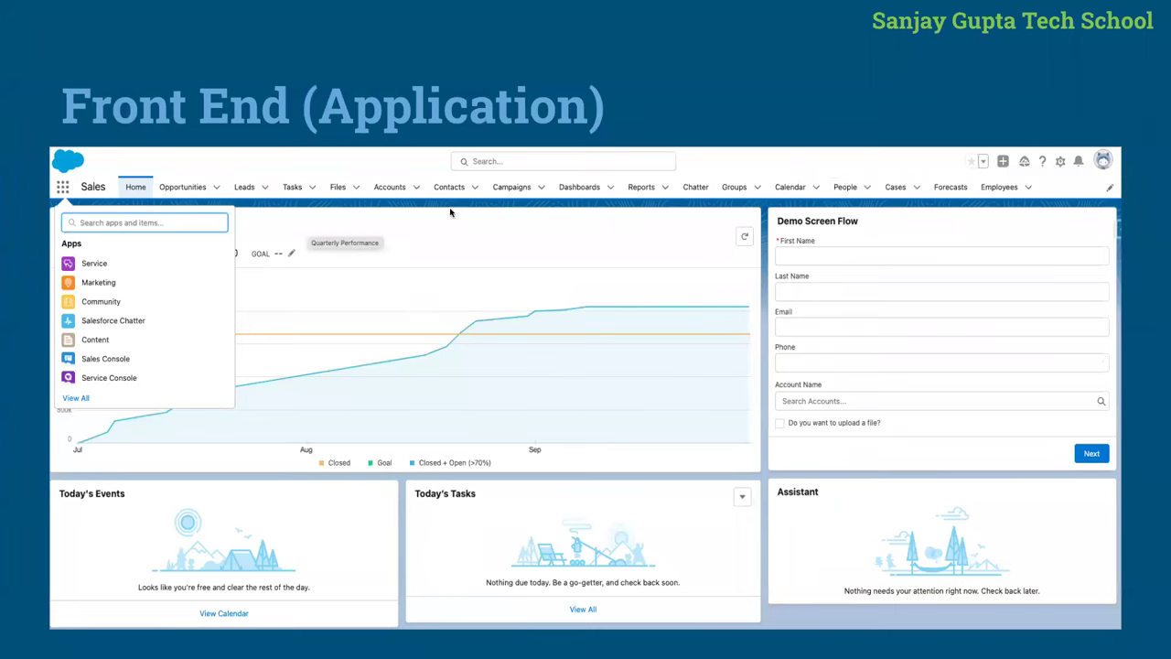
{"action": "left_click", "coordinate": [431, 250]}
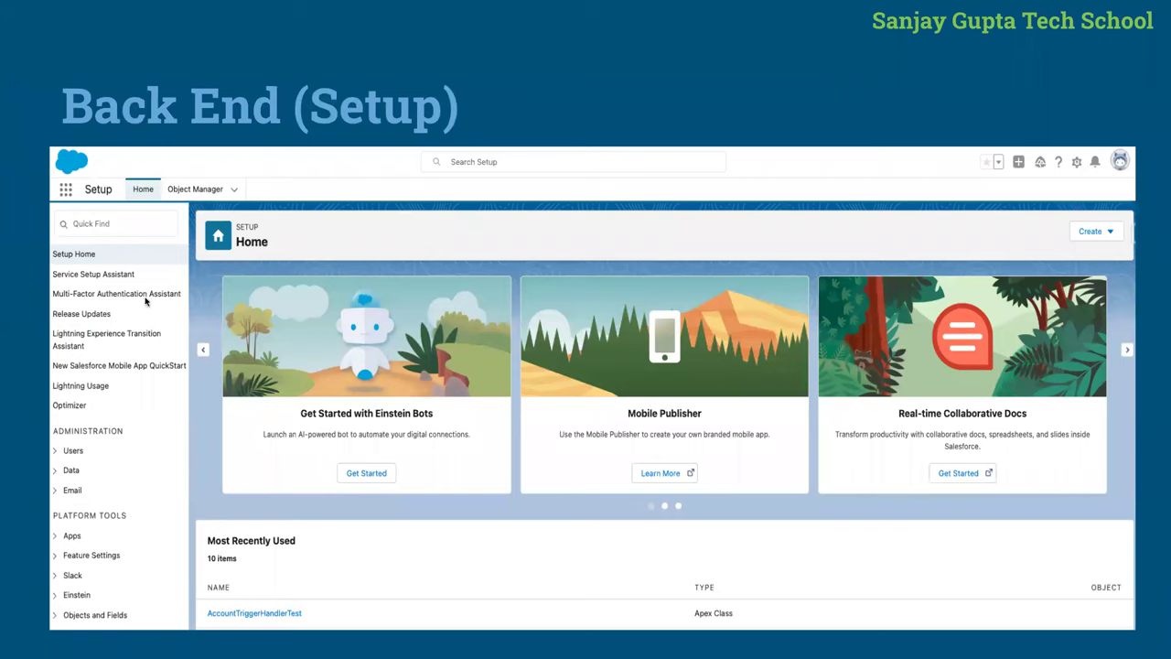
{"action": "left_click", "coordinate": [320, 249]}
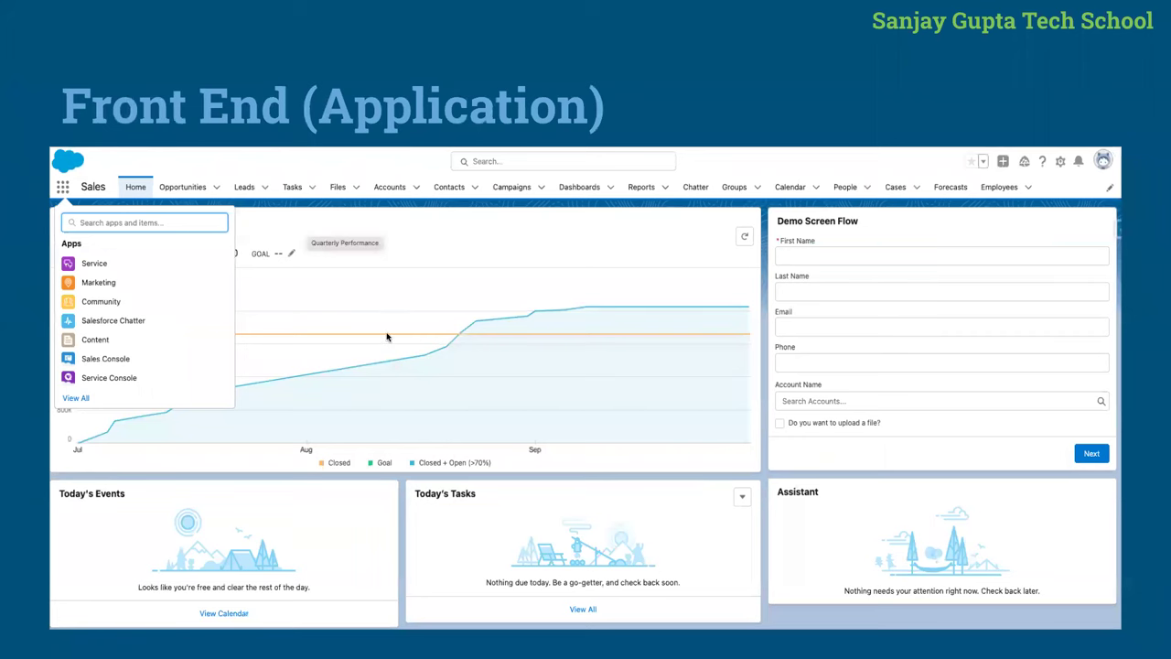
{"action": "key", "text": "Left"}
{"action": "key", "text": "ctrl+Right"}
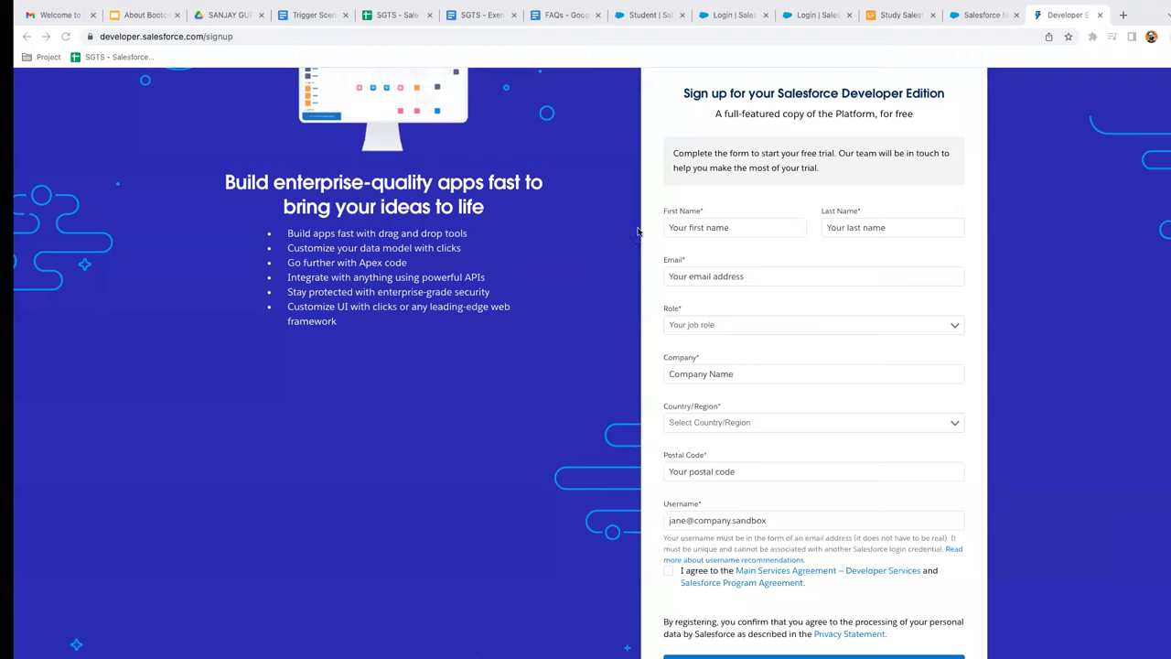
Step: Switch to the Student | Salesforce tab and return to Setup Home via the SETUP breadcrumb
{"action": "left_click", "coordinate": [627, 20]}
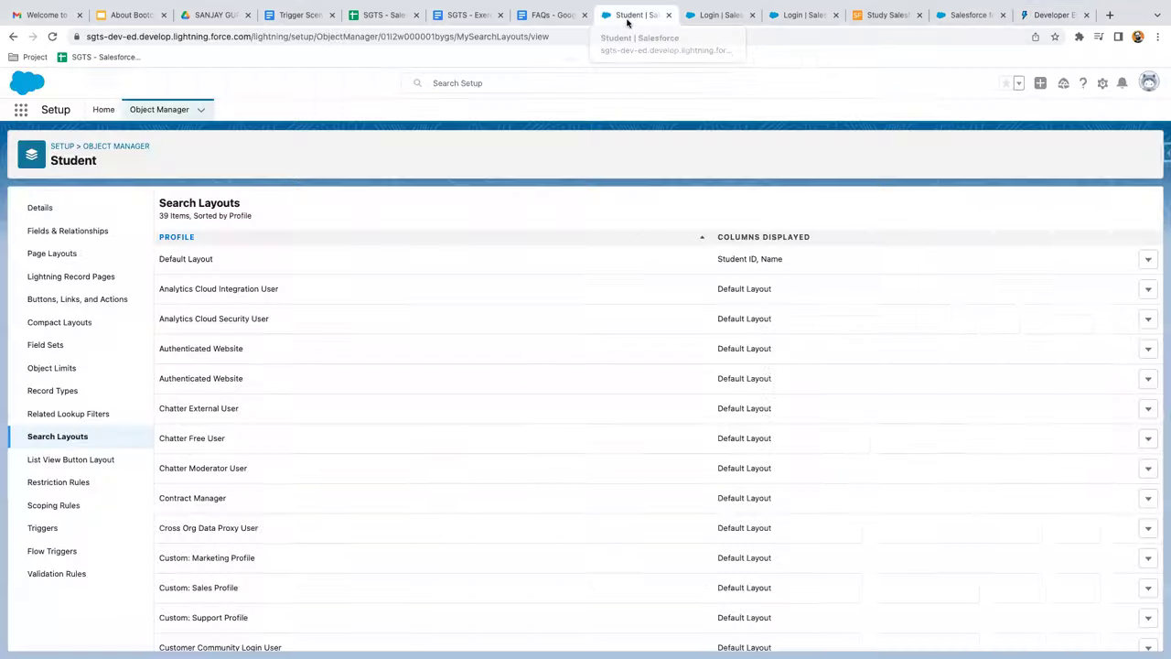
{"action": "left_click", "coordinate": [103, 145]}
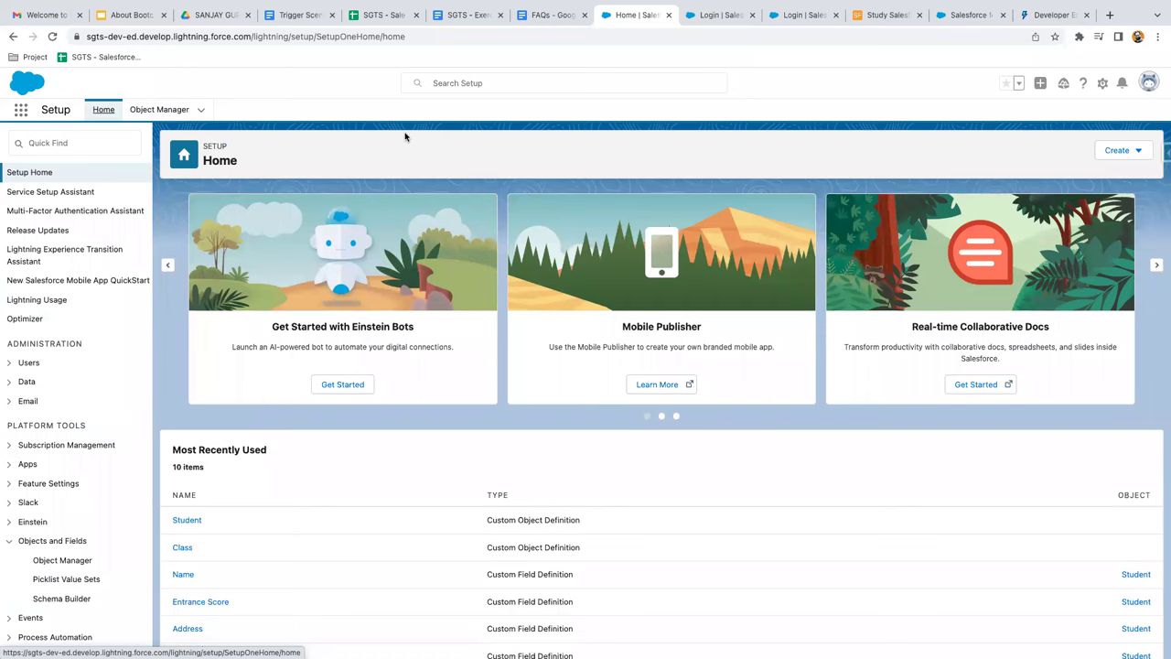
Step: Open the Sales app in a new tab from the App Launcher's View All list and switch to it
{"action": "left_click", "coordinate": [20, 111]}
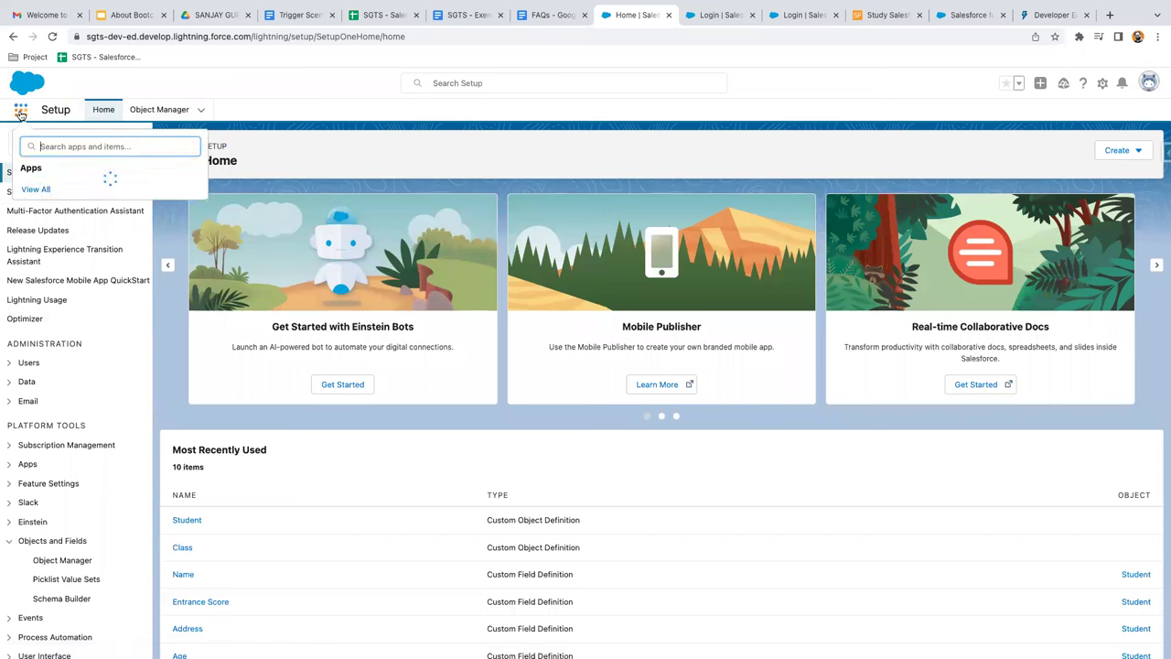
{"action": "left_click", "coordinate": [37, 324]}
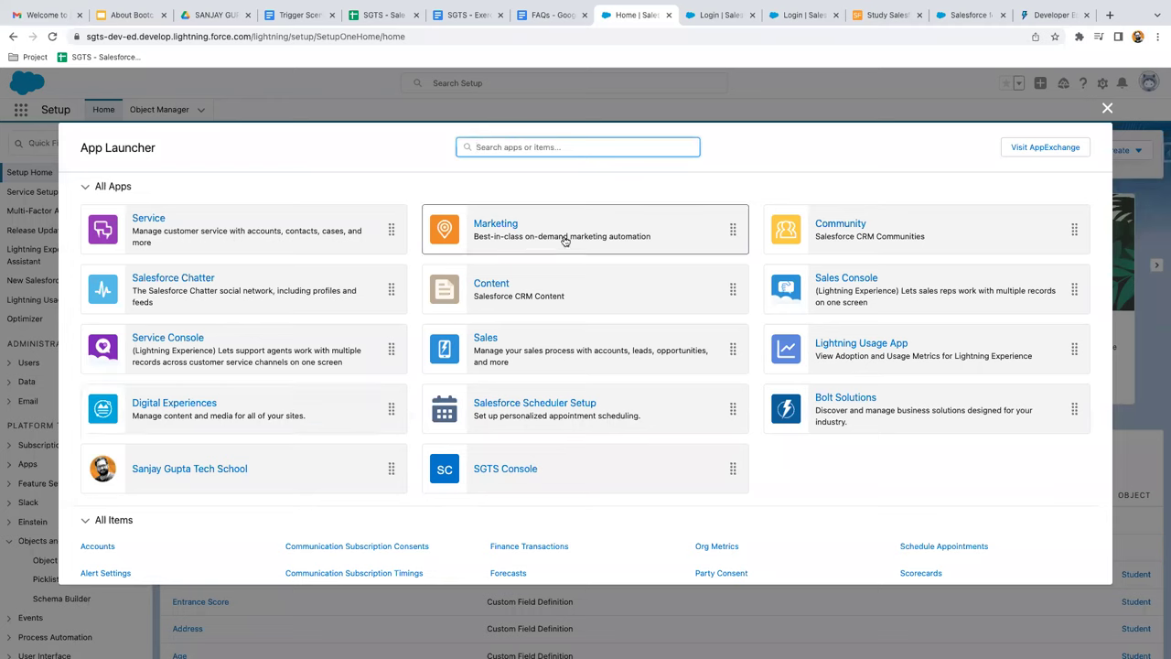
{"action": "right_click", "coordinate": [486, 338]}
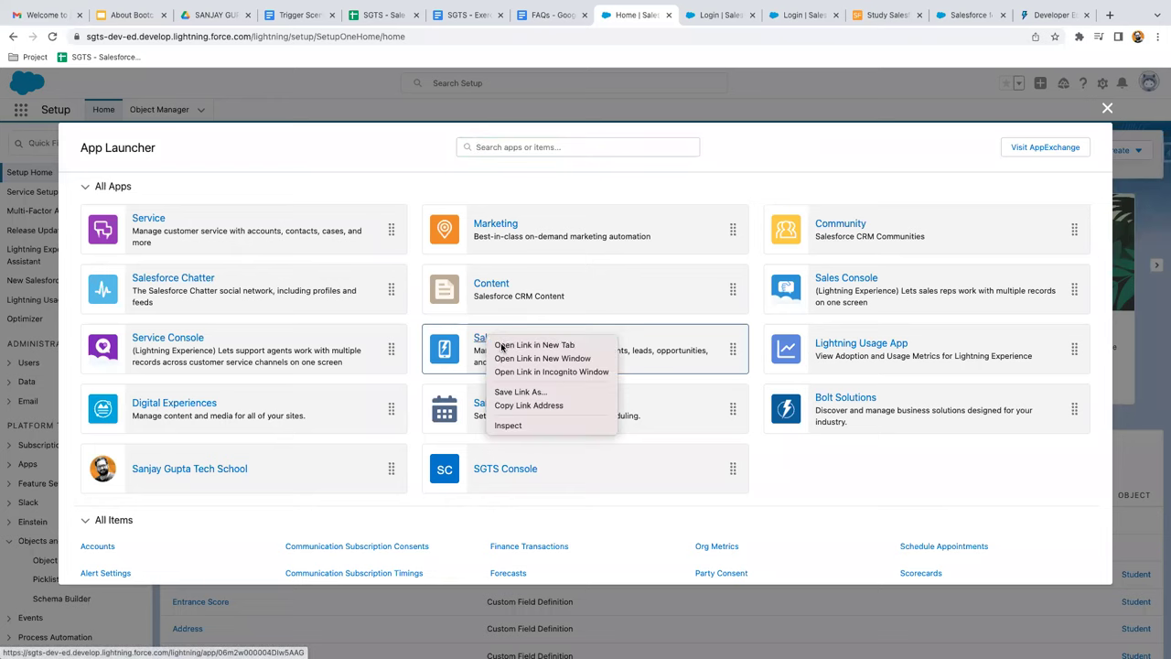
{"action": "left_click", "coordinate": [501, 347]}
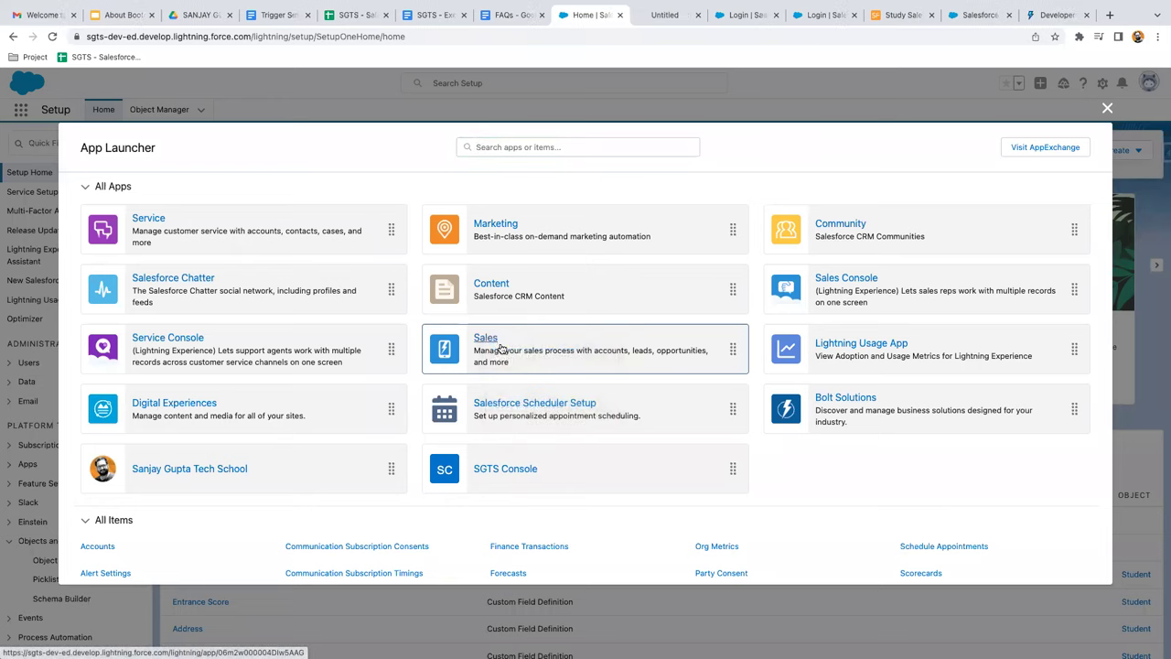
{"action": "left_click", "coordinate": [1106, 109]}
{"action": "left_click", "coordinate": [667, 14]}
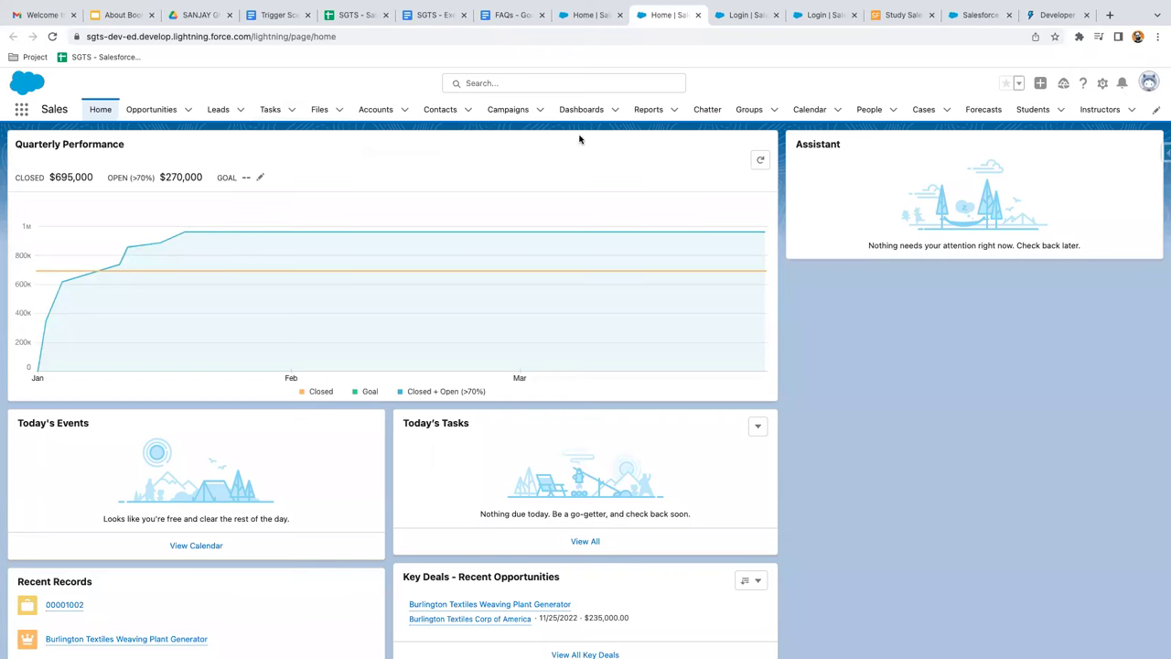
Step: Flip between the Setup Home, Developer signup and Sales Home tabs, then advance to the Classic Vs Lightning Experience slide
{"action": "left_click", "coordinate": [586, 16]}
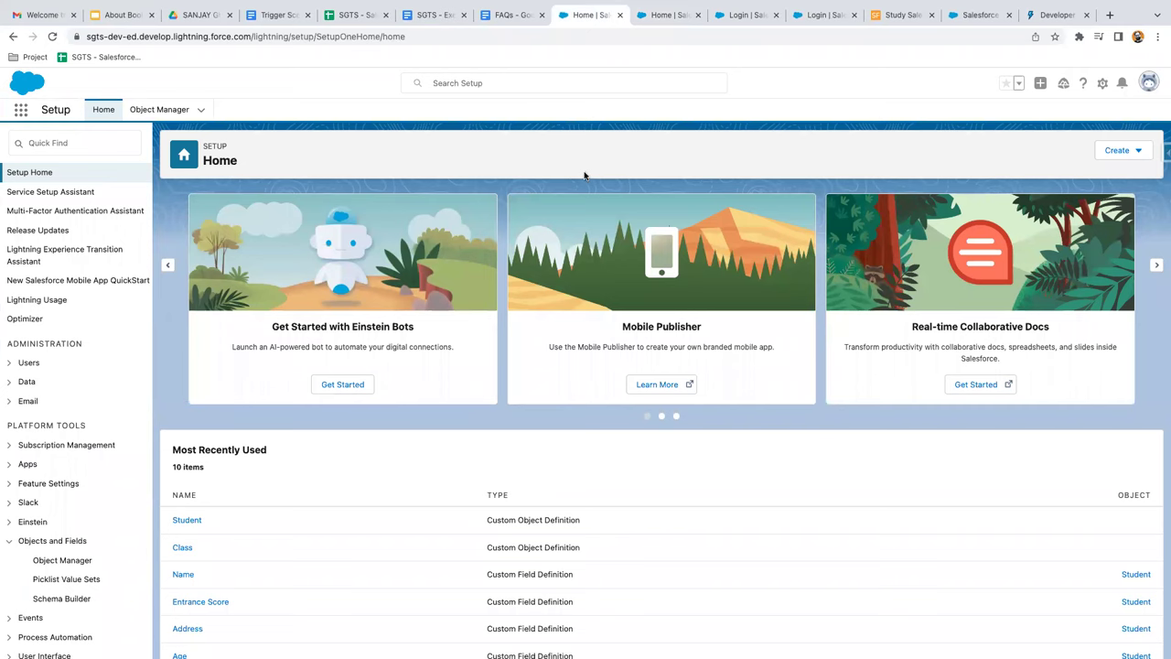
{"action": "left_click", "coordinate": [1036, 17]}
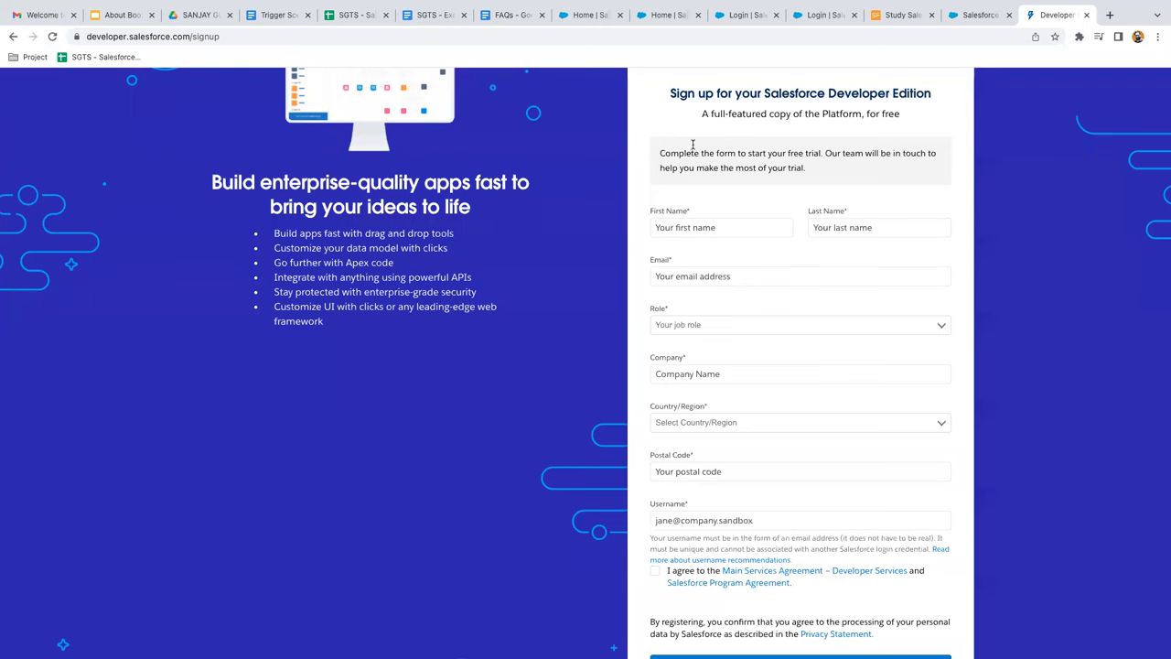
{"action": "left_click", "coordinate": [585, 18]}
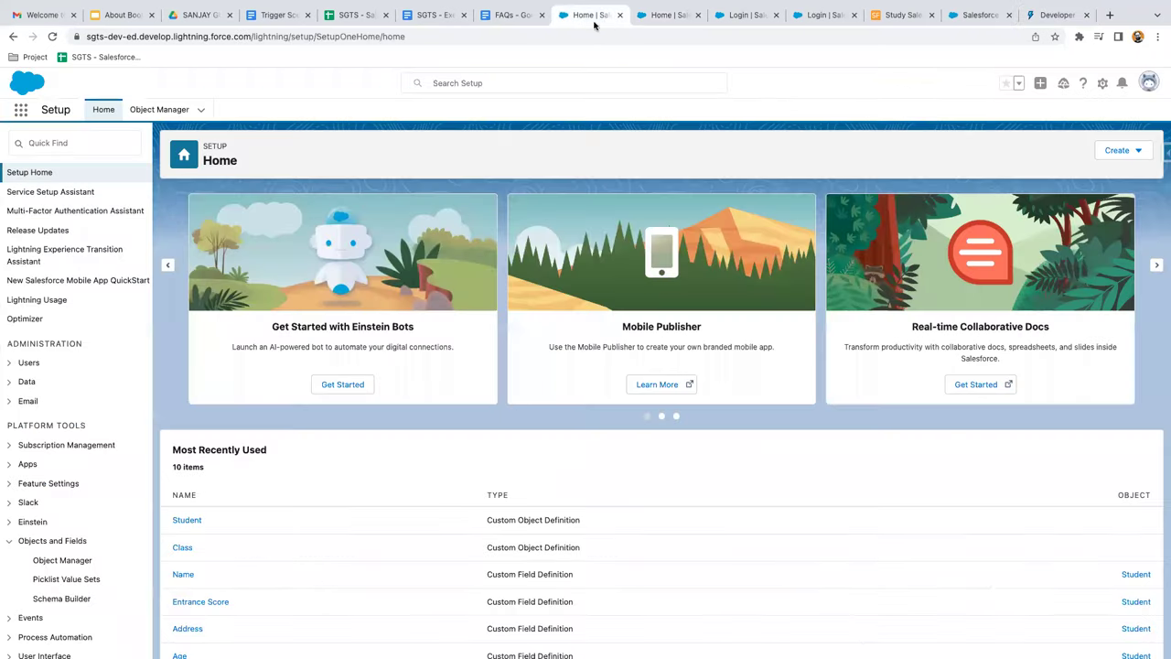
{"action": "left_click", "coordinate": [664, 16]}
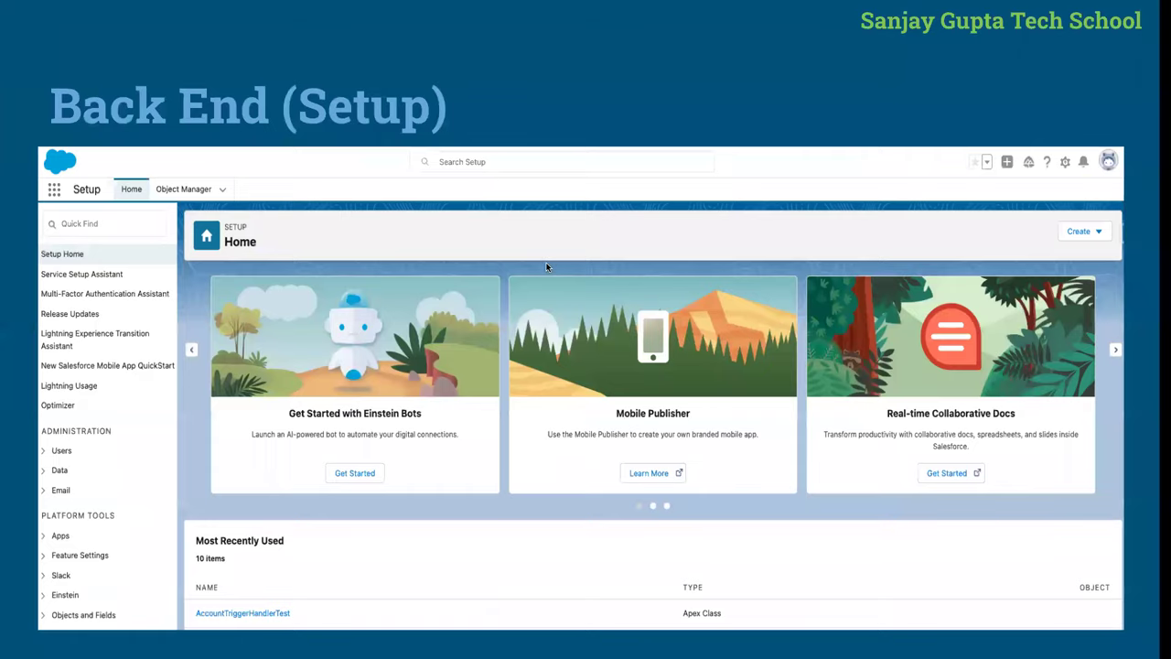
{"action": "key", "text": "Right"}
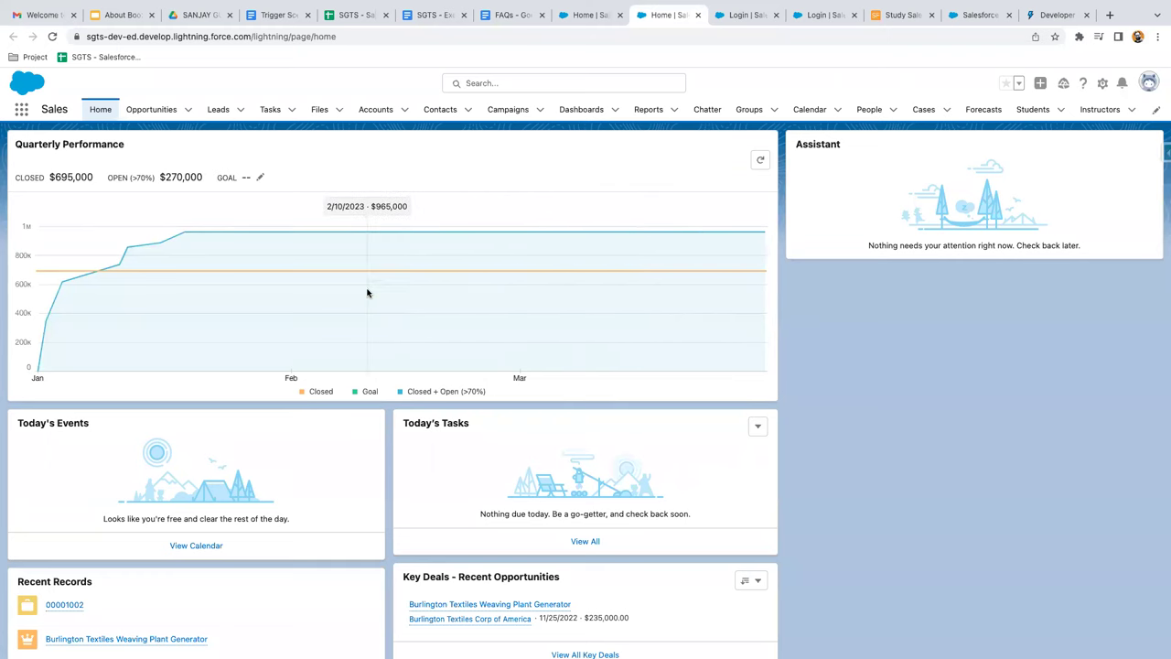
Step: Open the Dickenson plc account record from the Accounts list
{"action": "scroll", "coordinate": [552, 460], "scroll_direction": "down", "scroll_amount": 3}
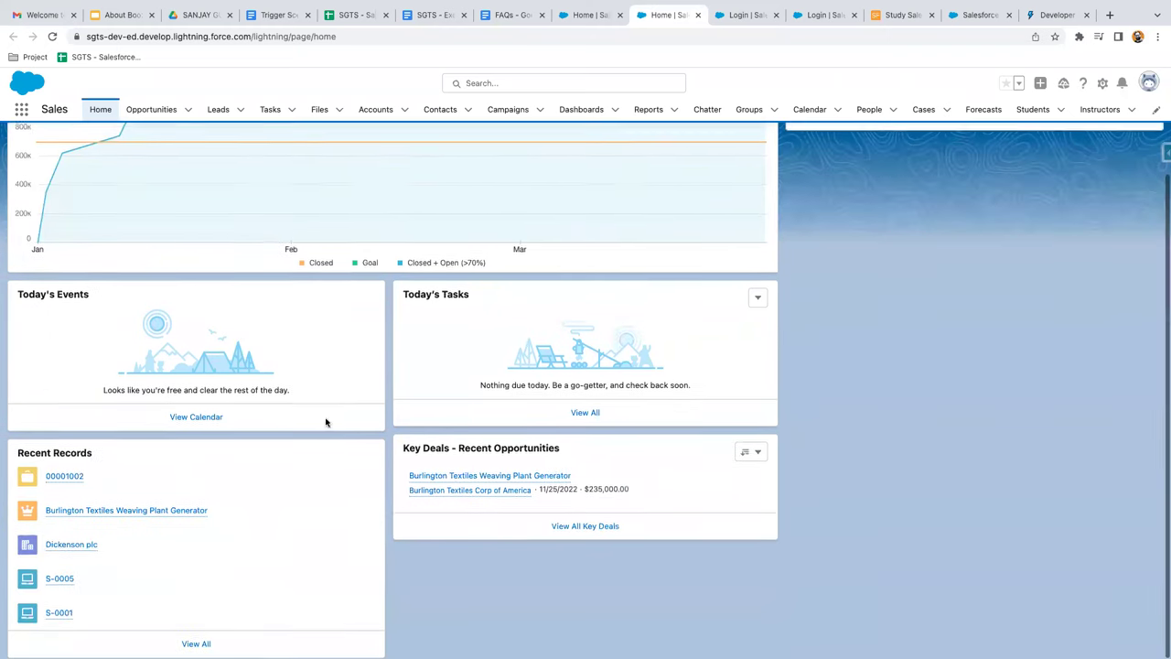
{"action": "scroll", "coordinate": [446, 333], "scroll_direction": "up", "scroll_amount": 5}
{"action": "left_click", "coordinate": [375, 111]}
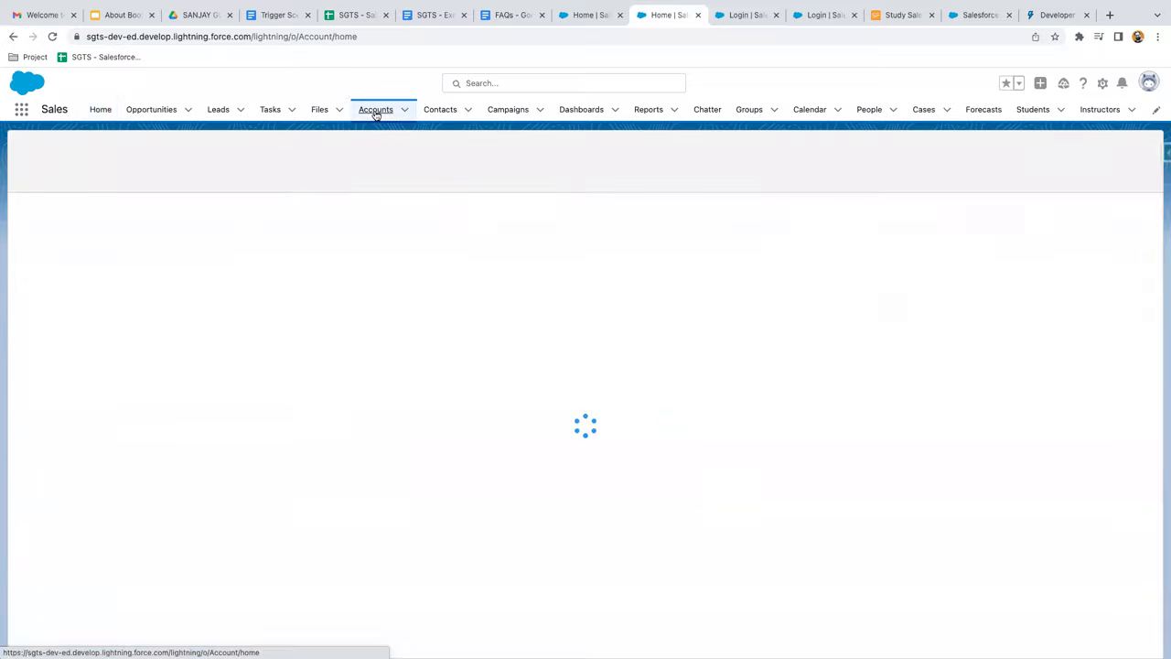
{"action": "left_click", "coordinate": [108, 221]}
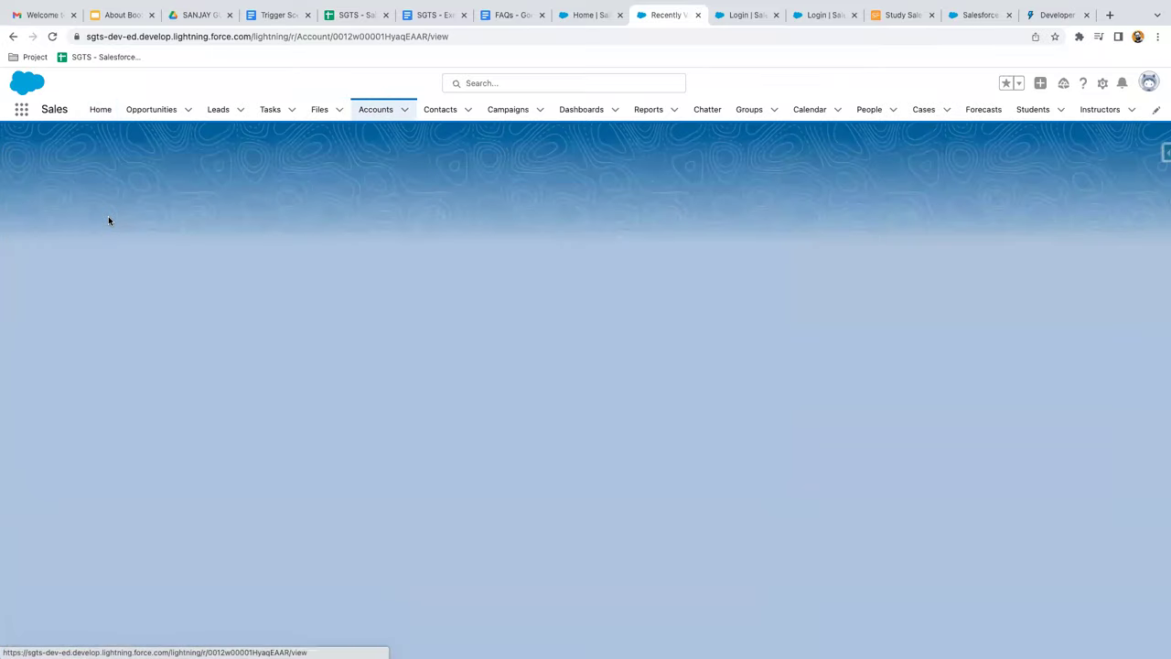
Step: Browse the account's Details, Related and News sections in turn
{"action": "left_click", "coordinate": [104, 243]}
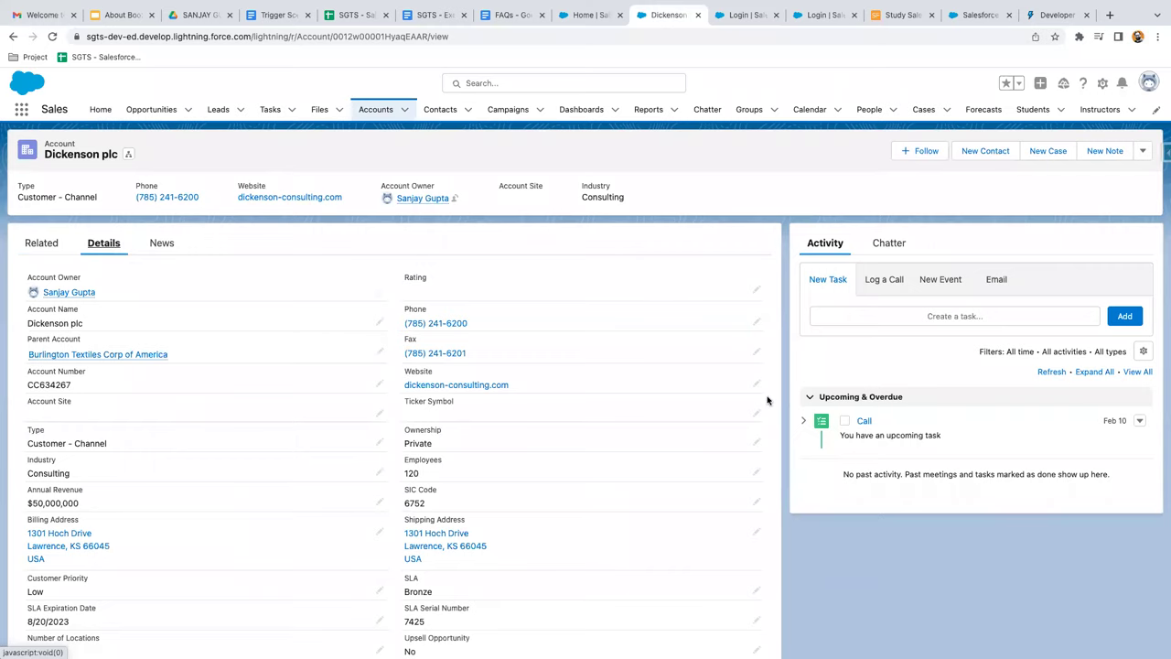
{"action": "scroll", "coordinate": [766, 400], "scroll_direction": "down", "scroll_amount": 2}
{"action": "scroll", "coordinate": [766, 400], "scroll_direction": "up", "scroll_amount": 5}
{"action": "left_click", "coordinate": [45, 243]}
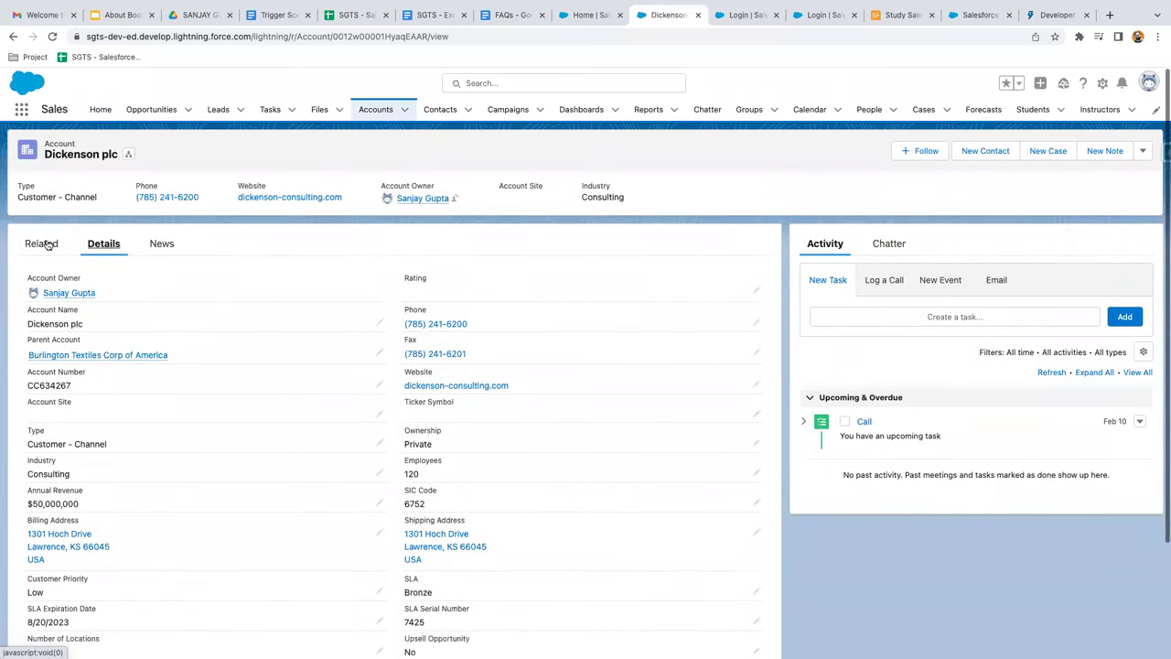
{"action": "left_click", "coordinate": [162, 244]}
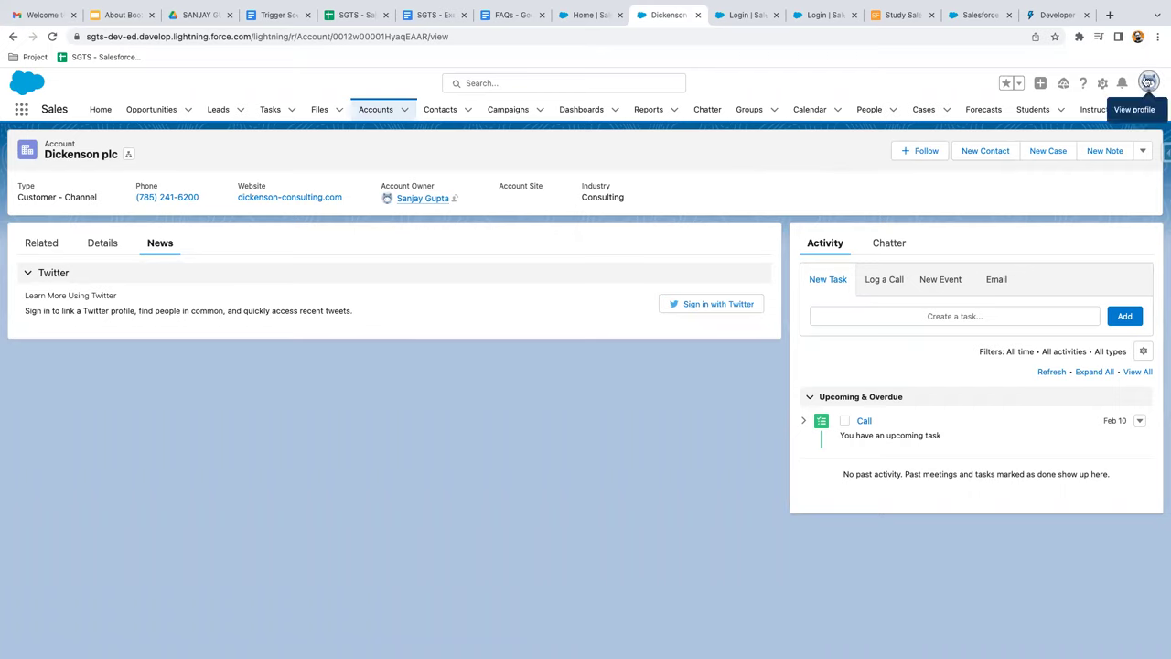
Step: Switch to Salesforce Classic from the profile avatar menu
{"action": "left_click", "coordinate": [1150, 82]}
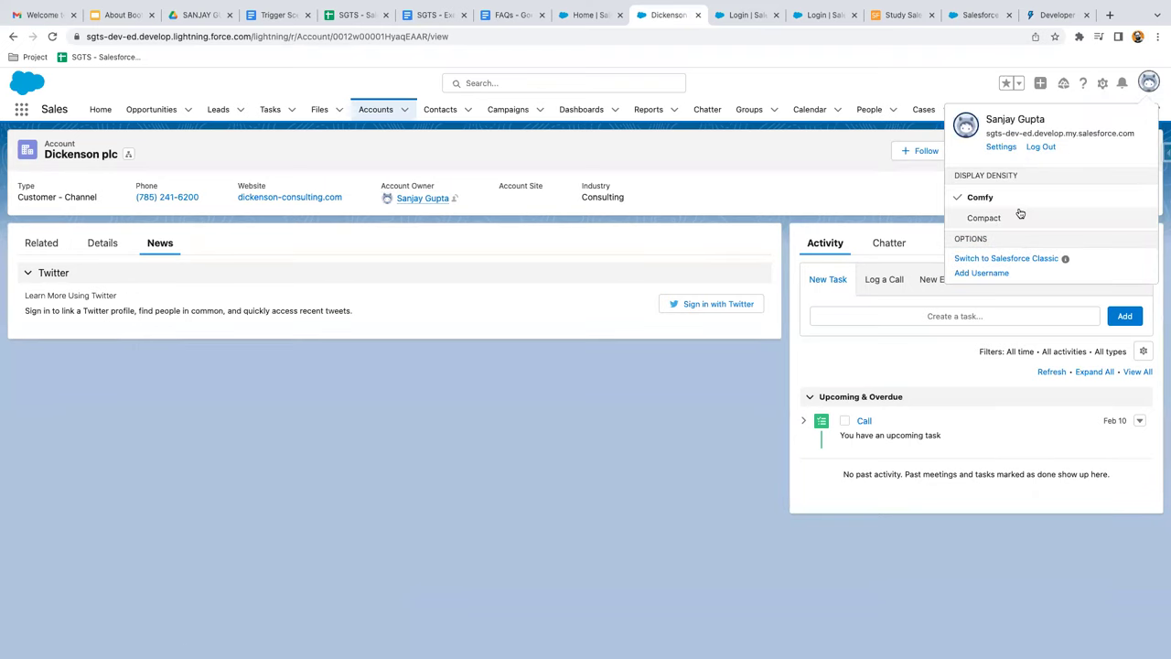
{"action": "left_click", "coordinate": [1013, 261]}
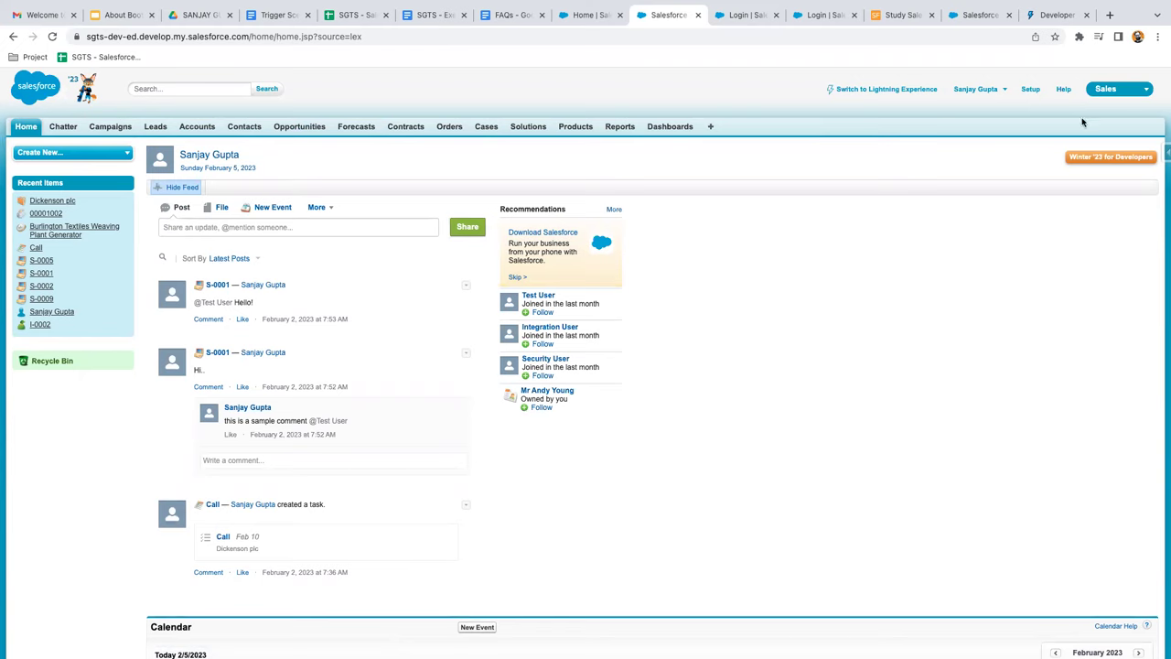
Step: Open the Dickenson plc account from the Classic Accounts tab
{"action": "left_click", "coordinate": [1115, 95]}
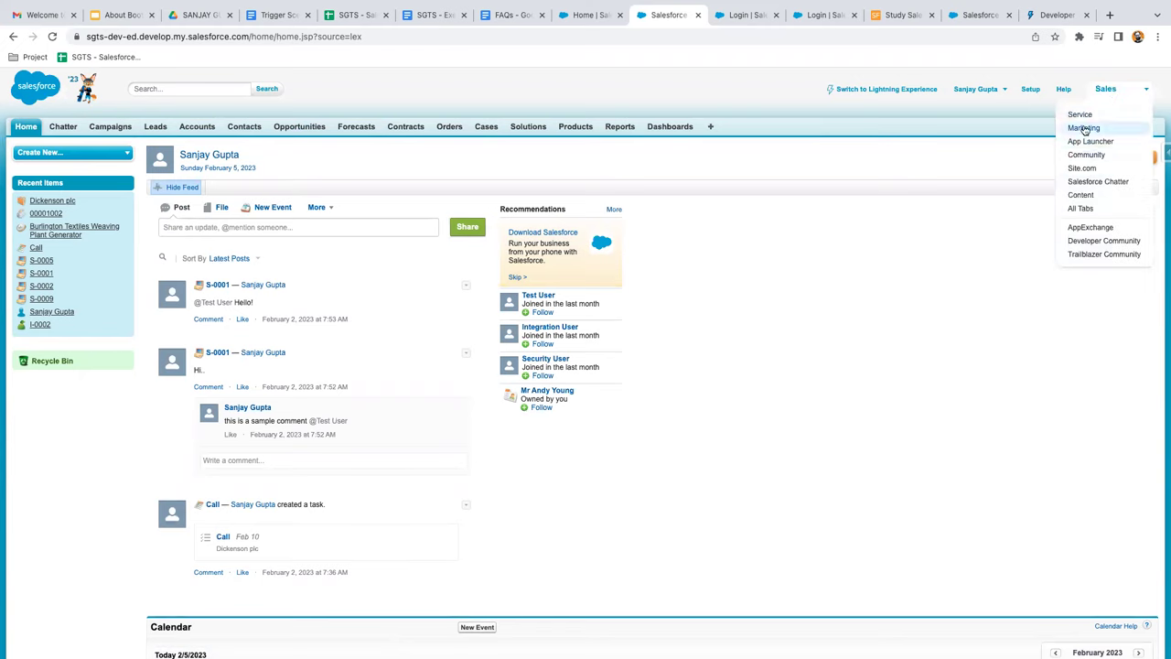
{"action": "left_click", "coordinate": [196, 128]}
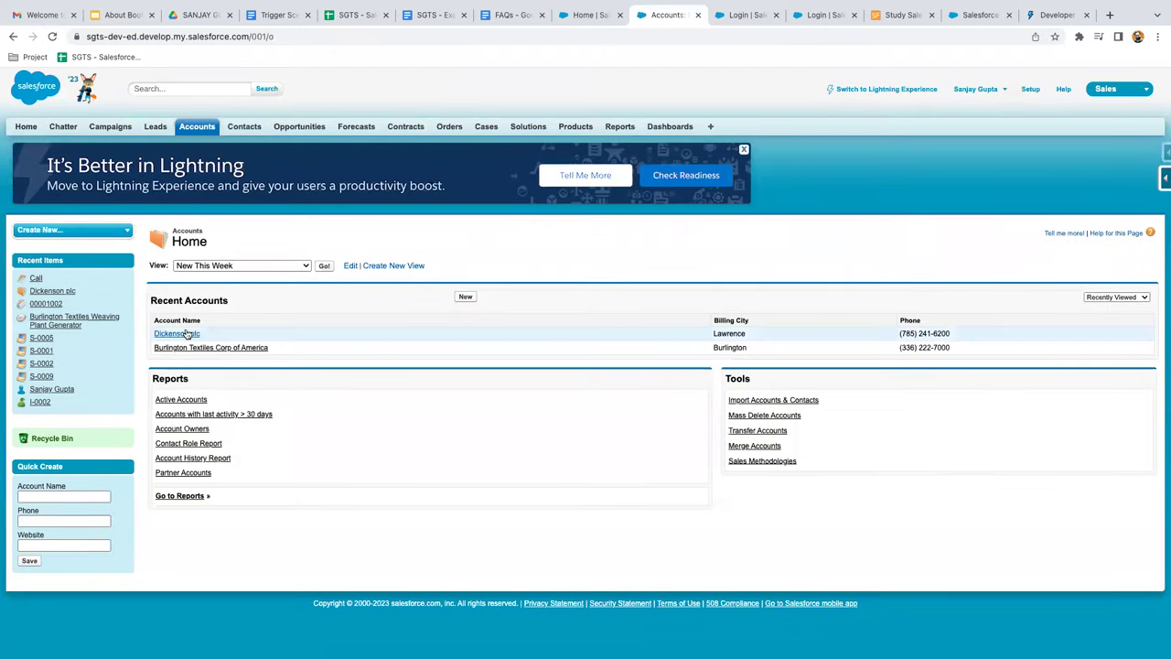
{"action": "left_click", "coordinate": [179, 334]}
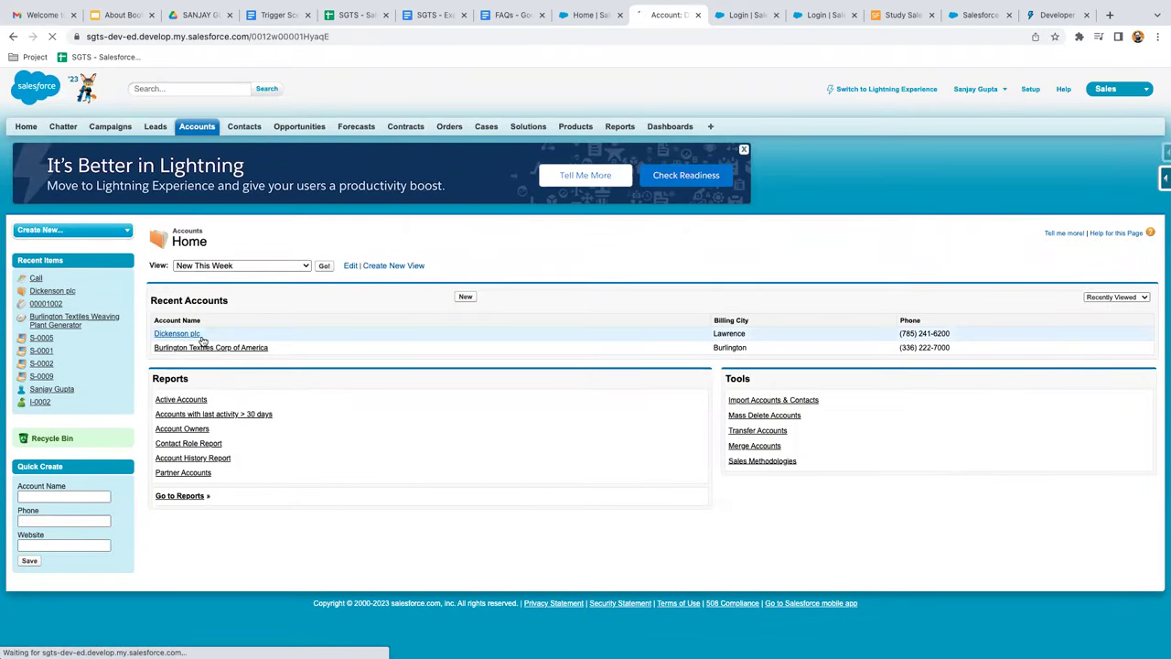
Step: Scroll through the Classic account detail page, then switch back to Lightning Experience
{"action": "scroll", "coordinate": [529, 424], "scroll_direction": "down", "scroll_amount": 10}
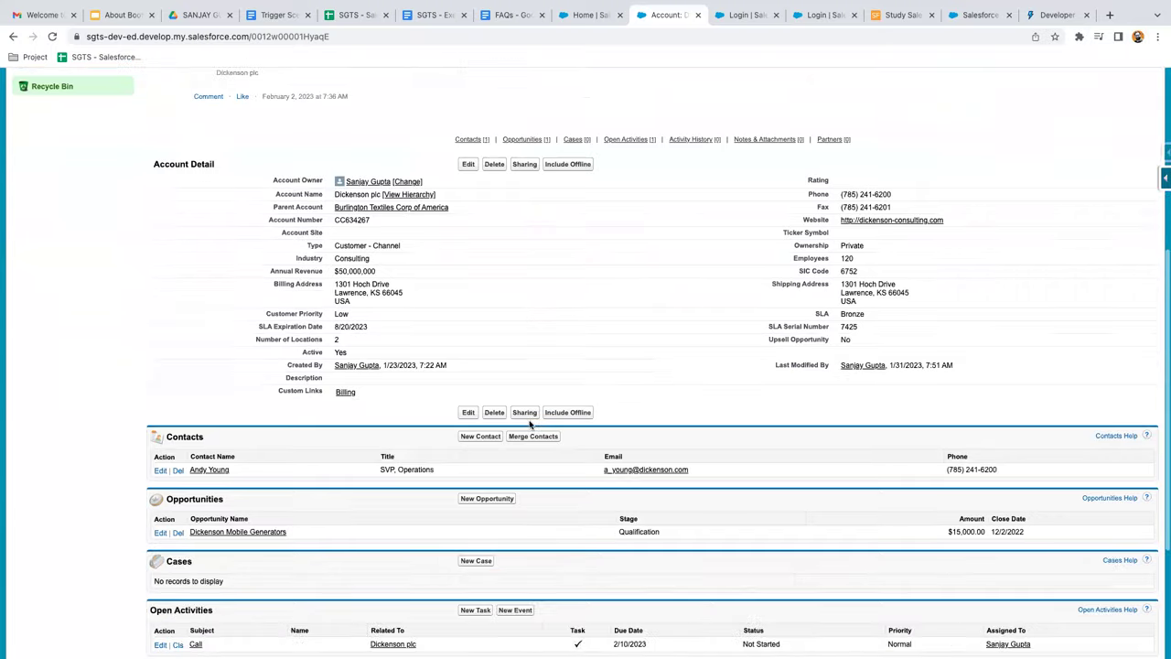
{"action": "scroll", "coordinate": [529, 423], "scroll_direction": "up", "scroll_amount": 5}
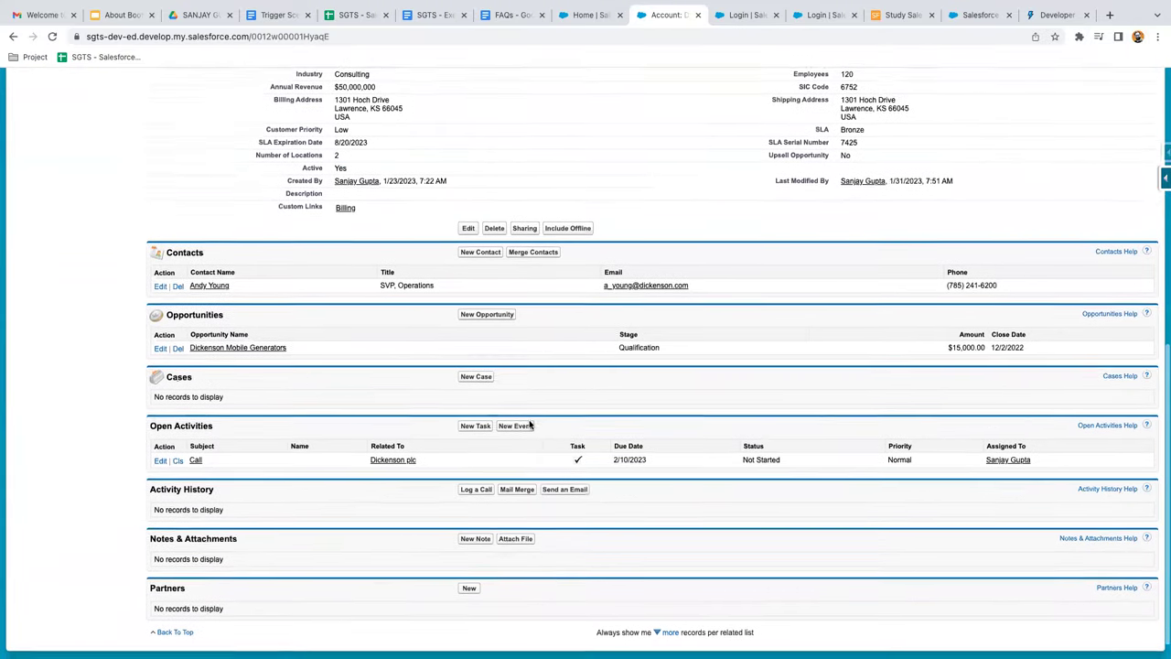
{"action": "scroll", "coordinate": [529, 423], "scroll_direction": "up", "scroll_amount": 5}
{"action": "scroll", "coordinate": [529, 424], "scroll_direction": "down", "scroll_amount": 10}
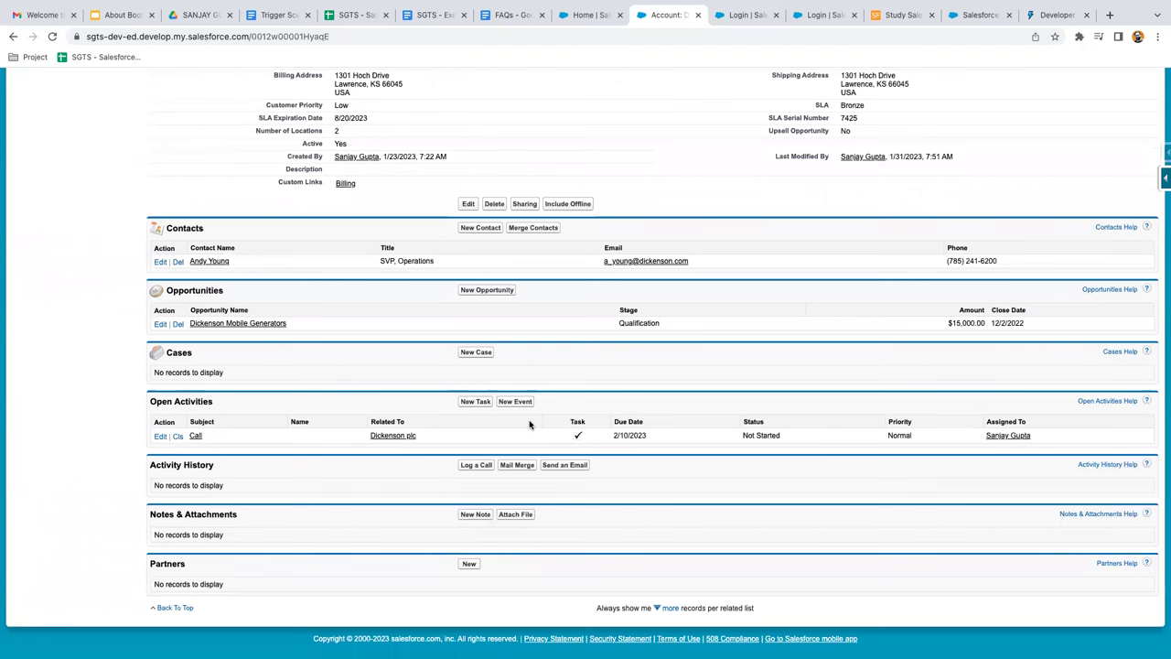
{"action": "scroll", "coordinate": [528, 423], "scroll_direction": "up", "scroll_amount": 10}
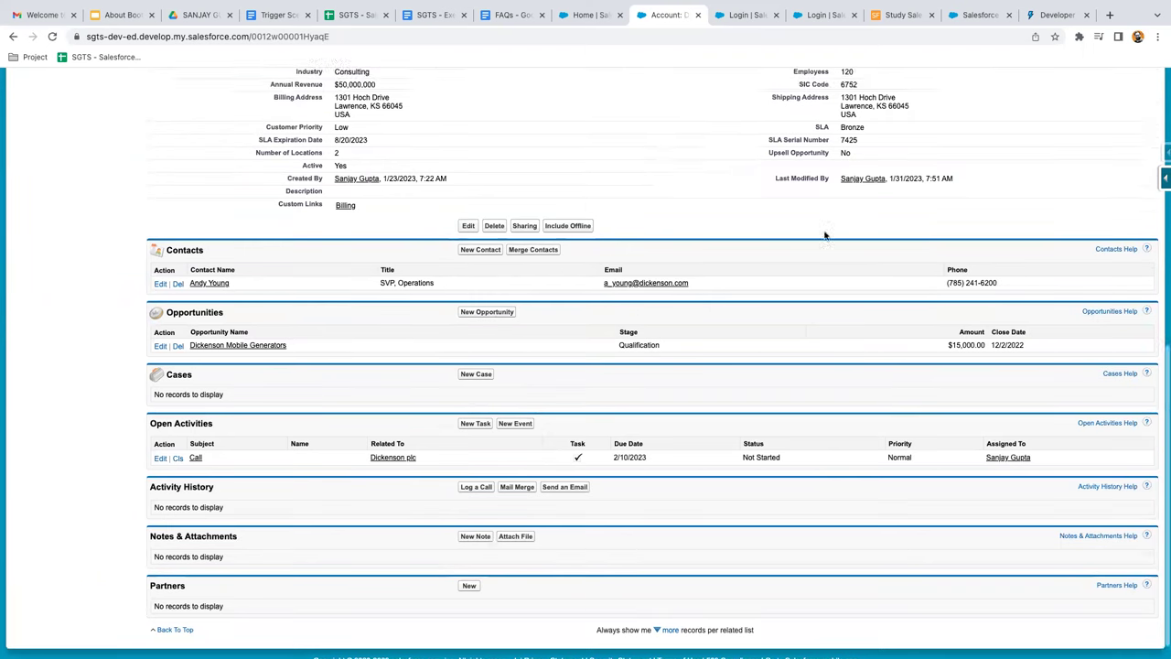
{"action": "scroll", "coordinate": [871, 118], "scroll_direction": "down", "scroll_amount": 1}
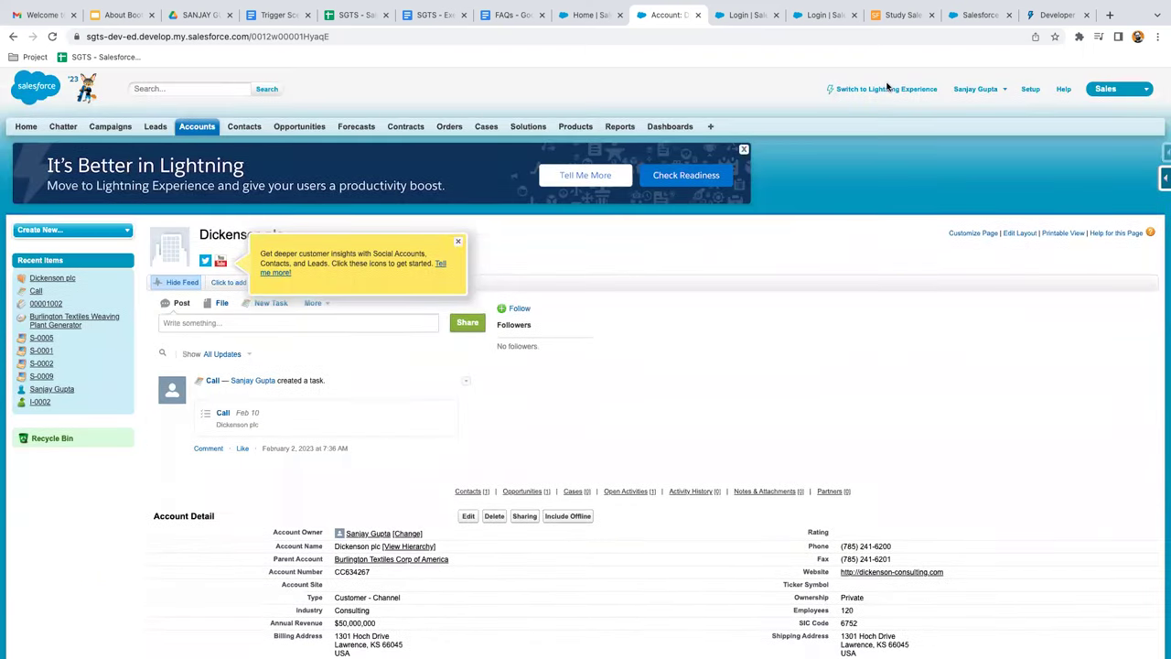
{"action": "left_click", "coordinate": [893, 90]}
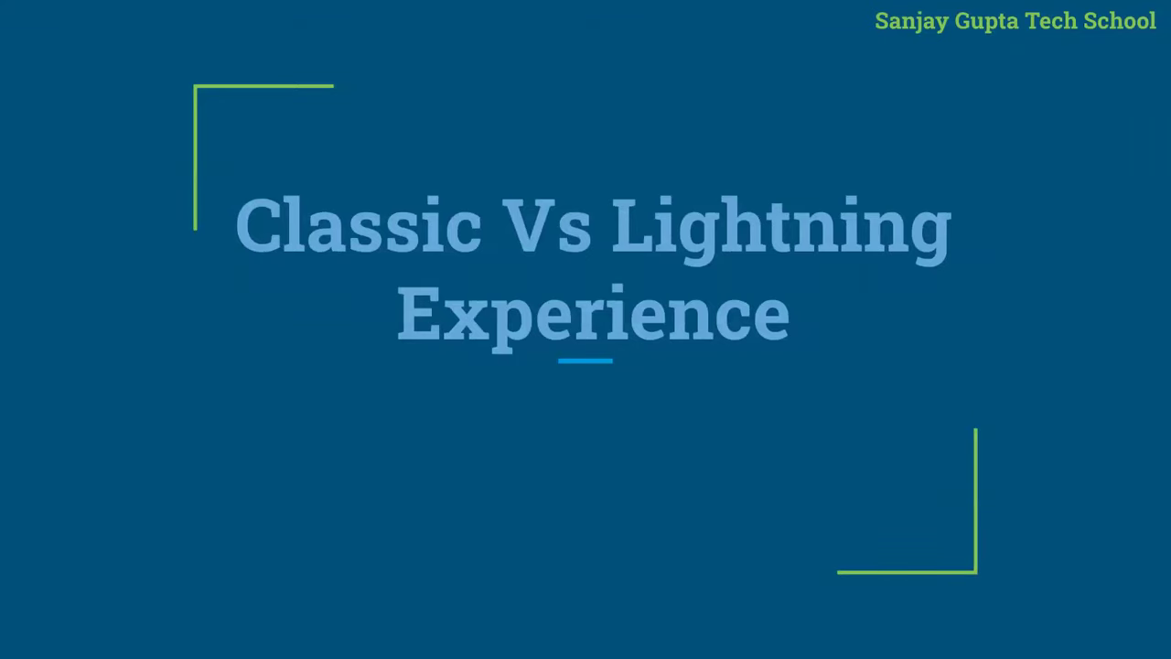
Step: Advance the presentation to the Standard Vs Console Navigation slide
{"action": "key", "text": "Right"}
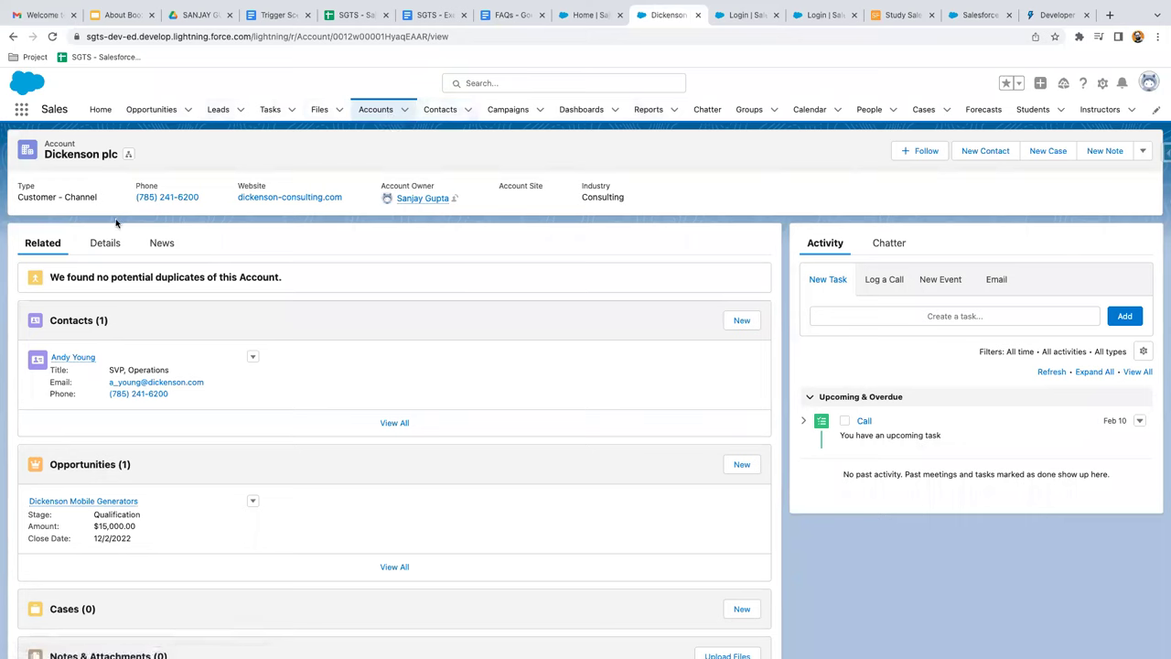
Step: Open the Dickenson plc SVP, Operations contact from Contacts, then bring up the App Launcher
{"action": "left_click", "coordinate": [440, 110]}
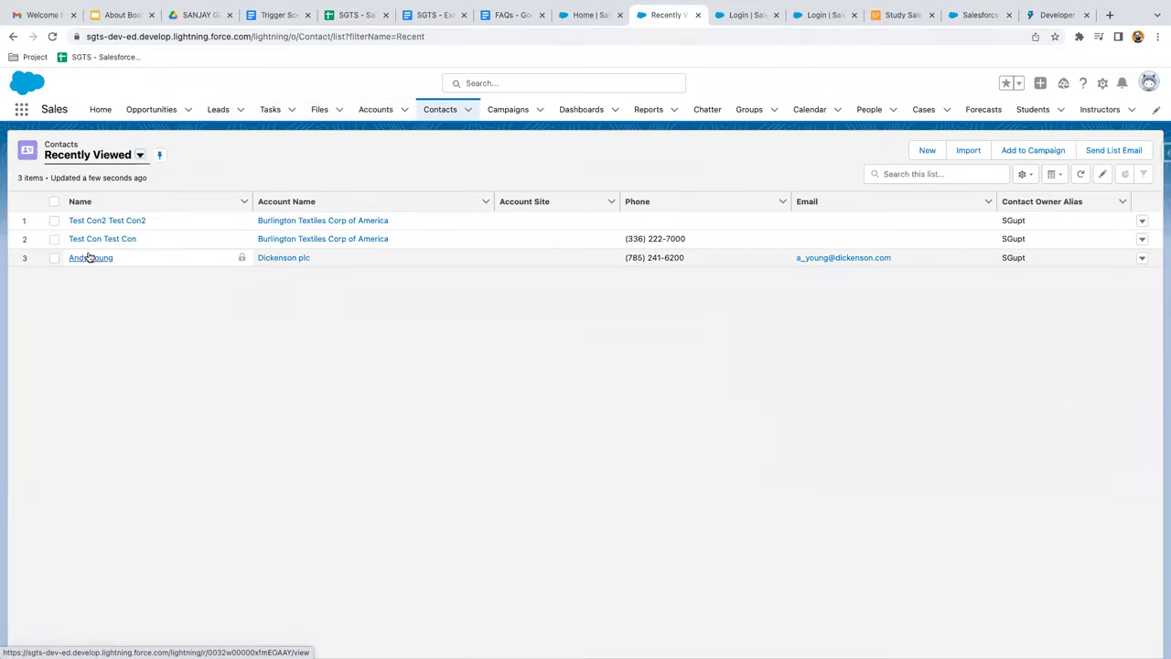
{"action": "left_click", "coordinate": [88, 258]}
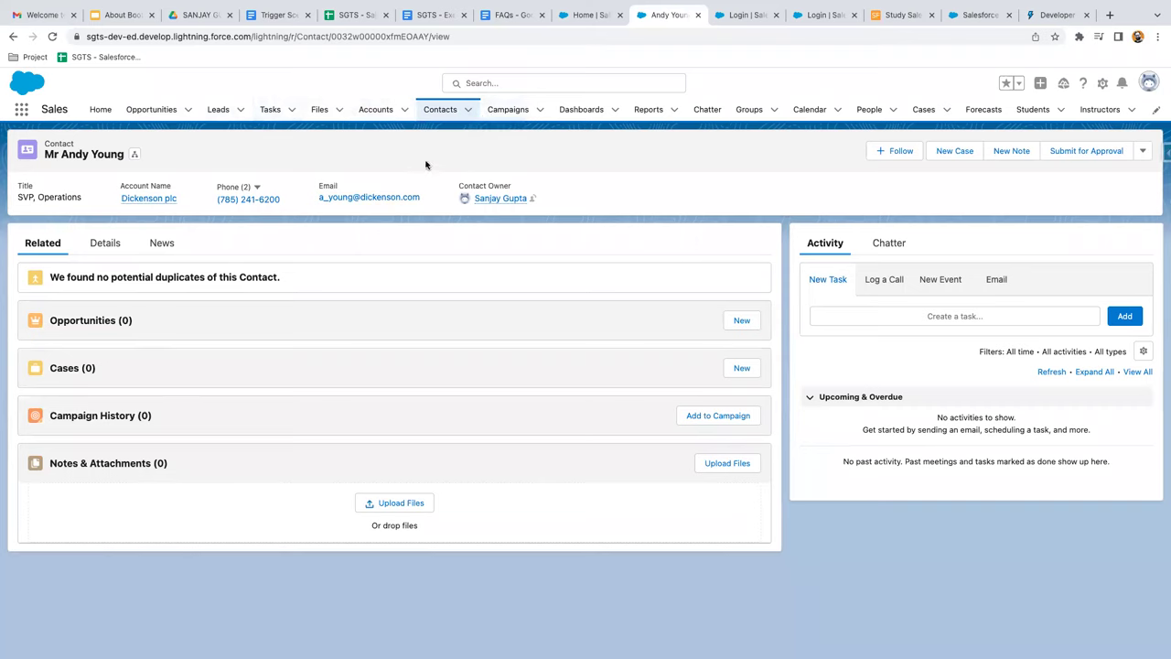
{"action": "left_click", "coordinate": [20, 111]}
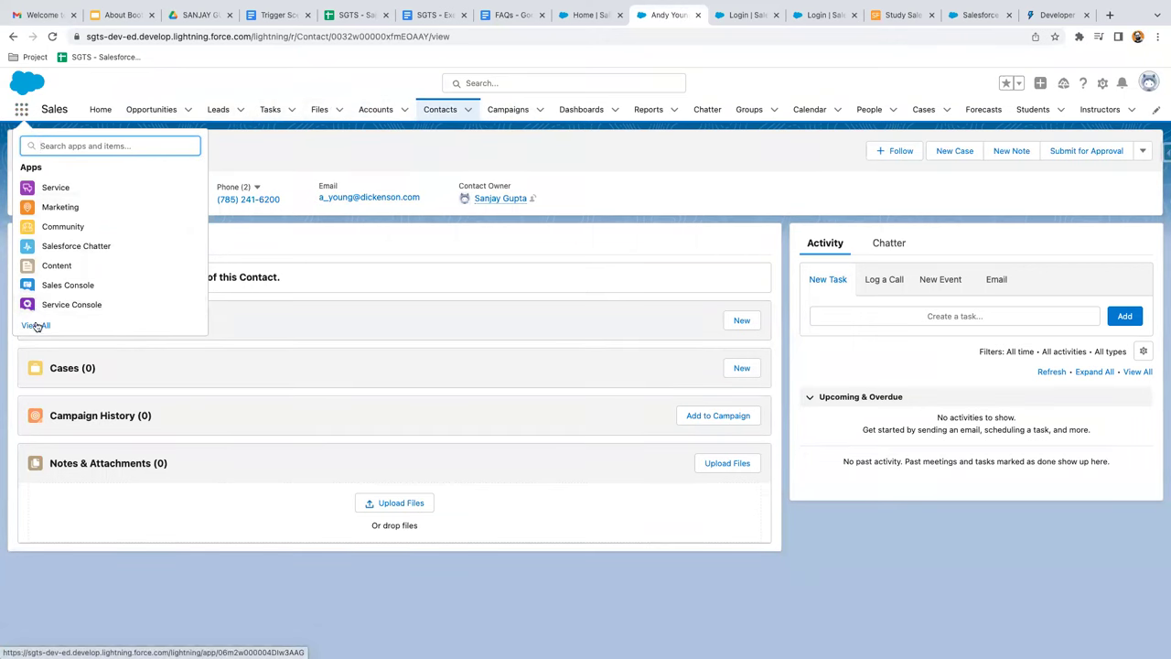
Step: Open the Sales Console app in a new browser tab via View All and switch to it
{"action": "left_click", "coordinate": [35, 325]}
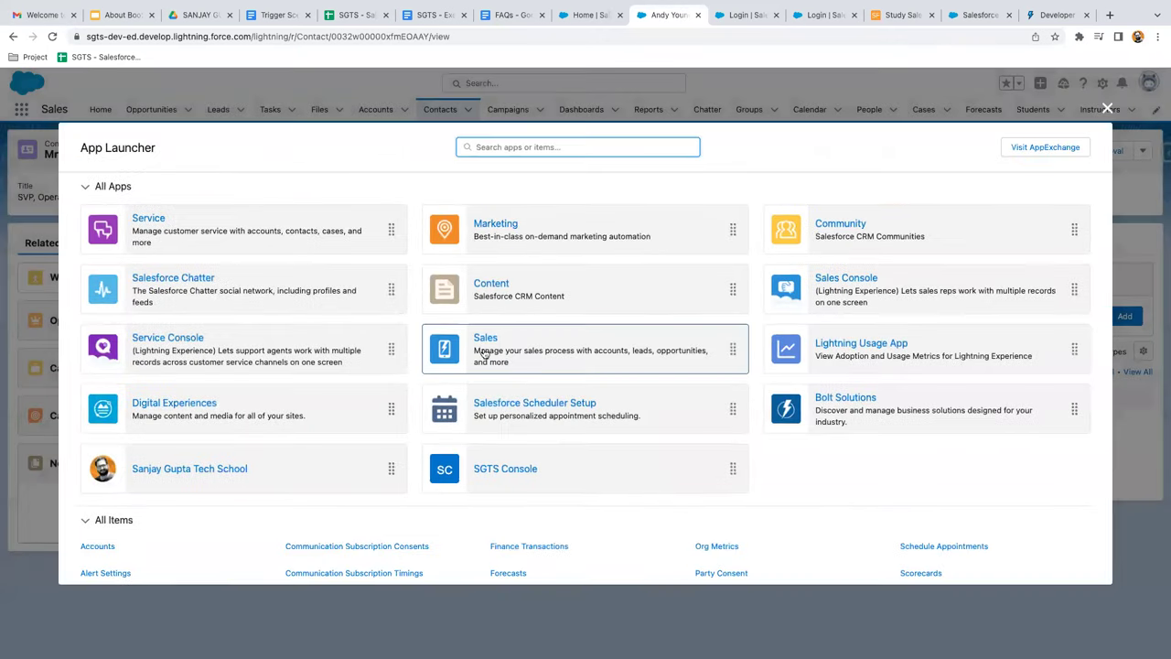
{"action": "right_click", "coordinate": [845, 280]}
{"action": "left_click", "coordinate": [892, 284]}
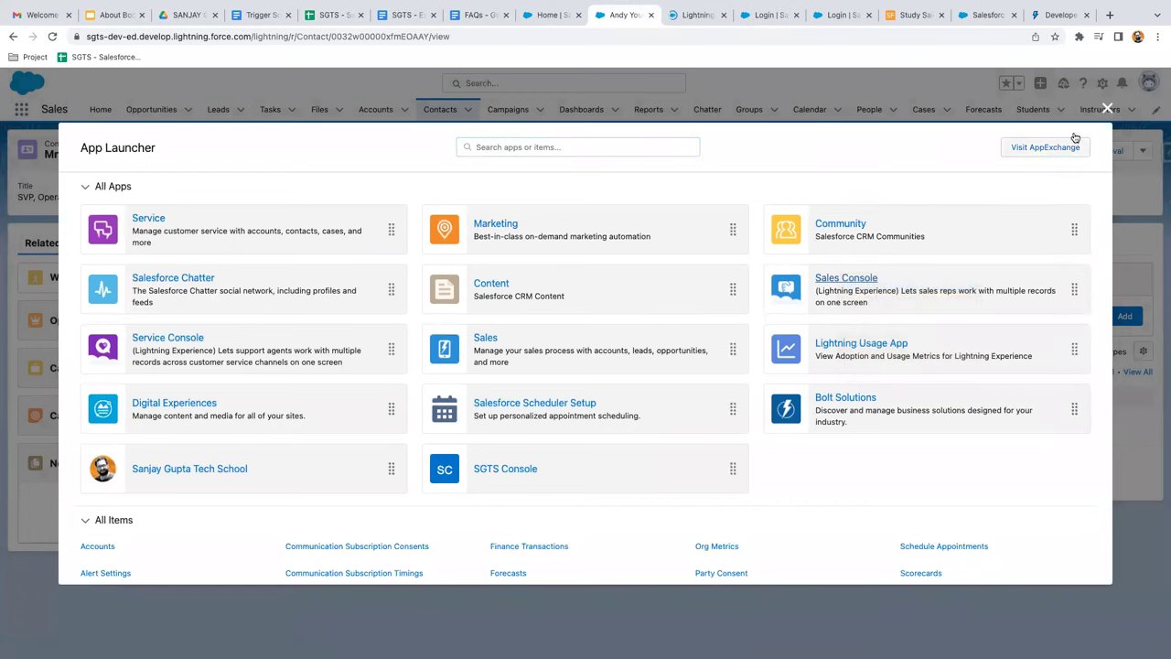
{"action": "left_click", "coordinate": [1107, 108]}
{"action": "left_click", "coordinate": [703, 15]}
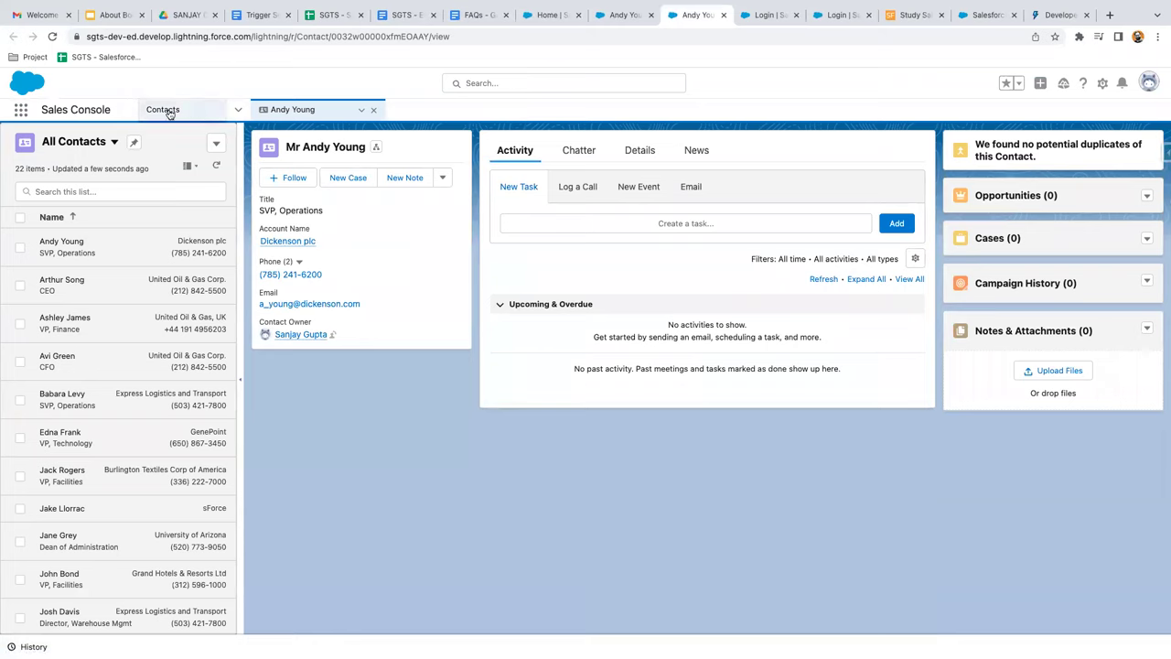
Step: Open Dickenson plc from recently viewed Accounts in its own console tab, then toggle between contact and account tabs
{"action": "left_click", "coordinate": [237, 109]}
{"action": "left_click", "coordinate": [211, 189]}
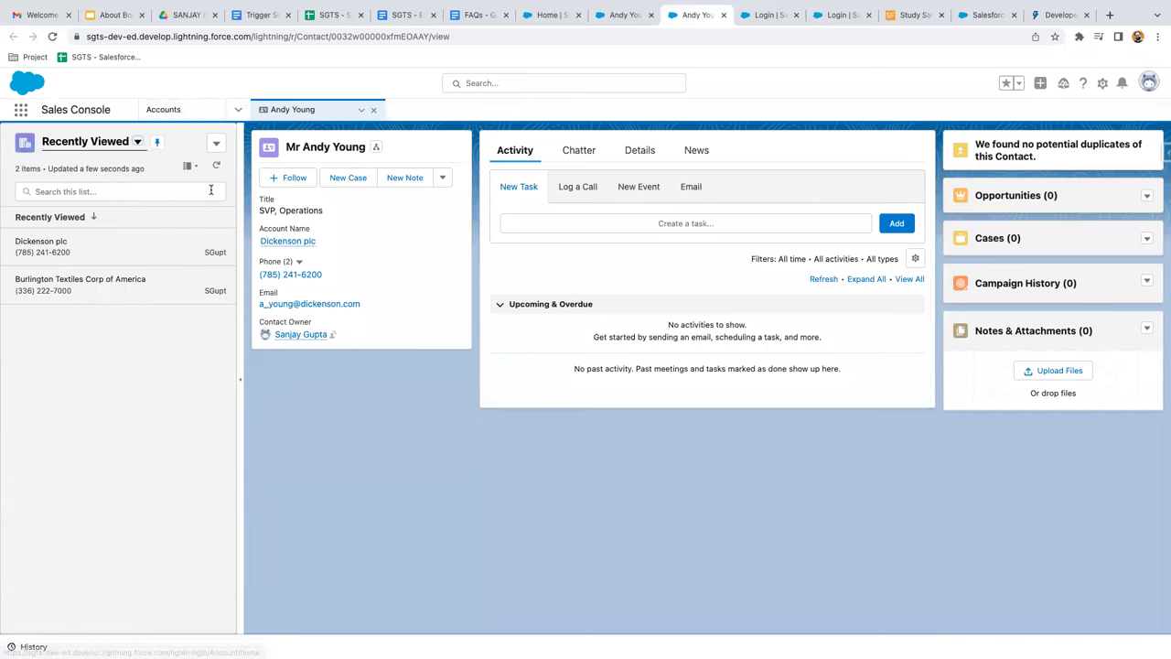
{"action": "left_click", "coordinate": [40, 257]}
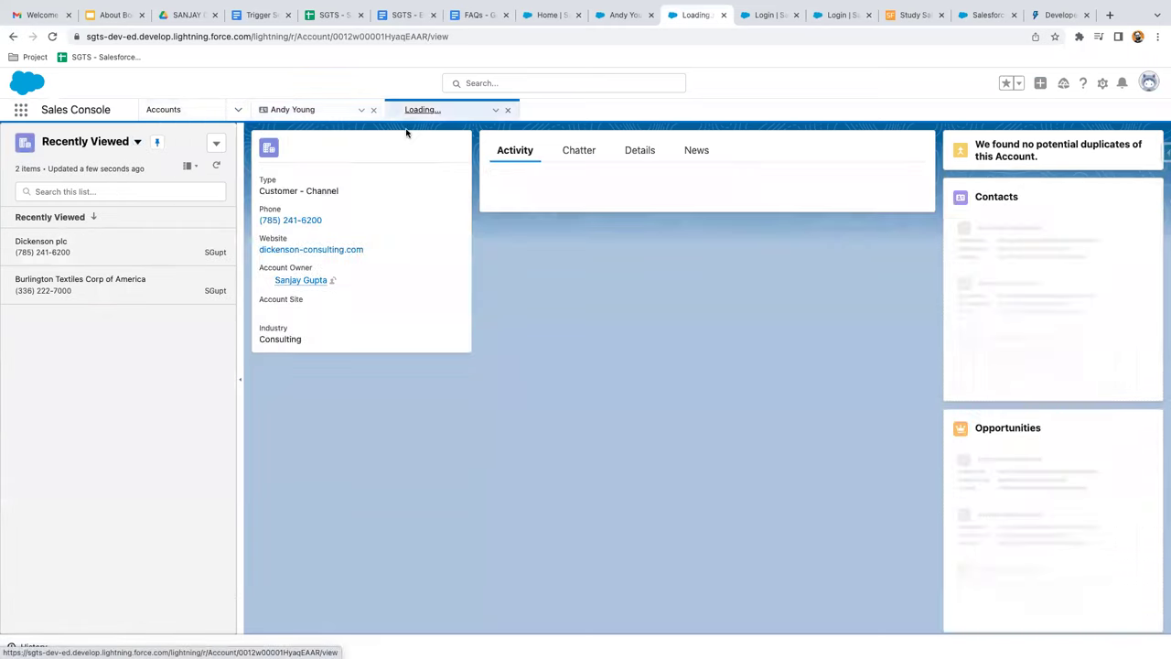
{"action": "left_click", "coordinate": [326, 111]}
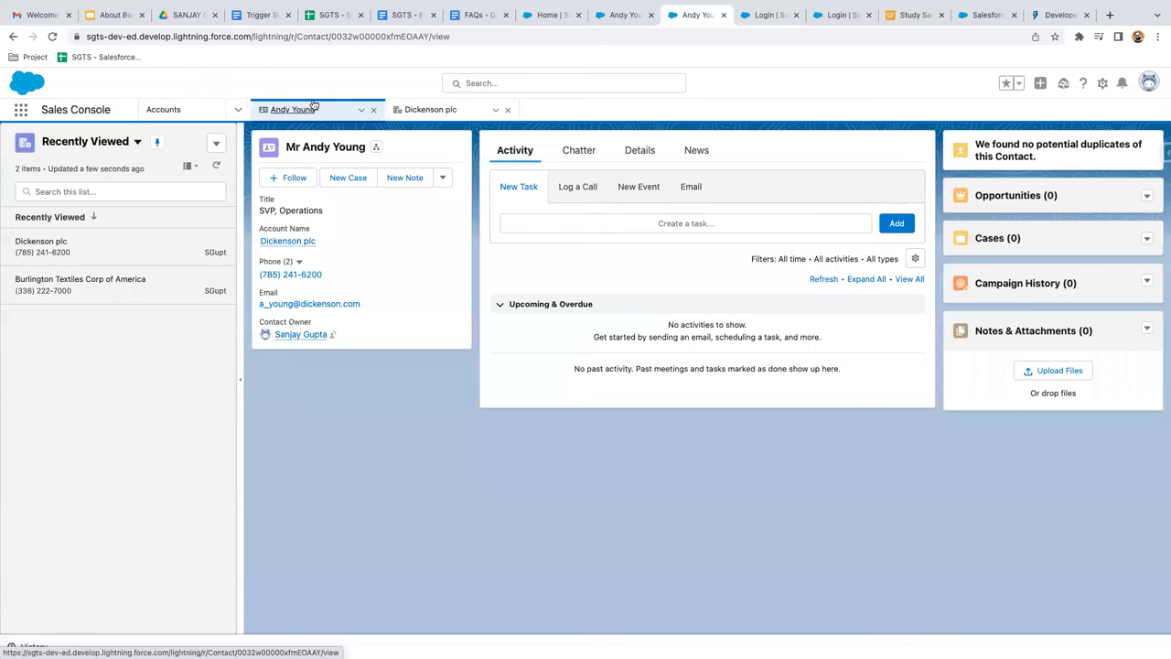
{"action": "left_click", "coordinate": [426, 111]}
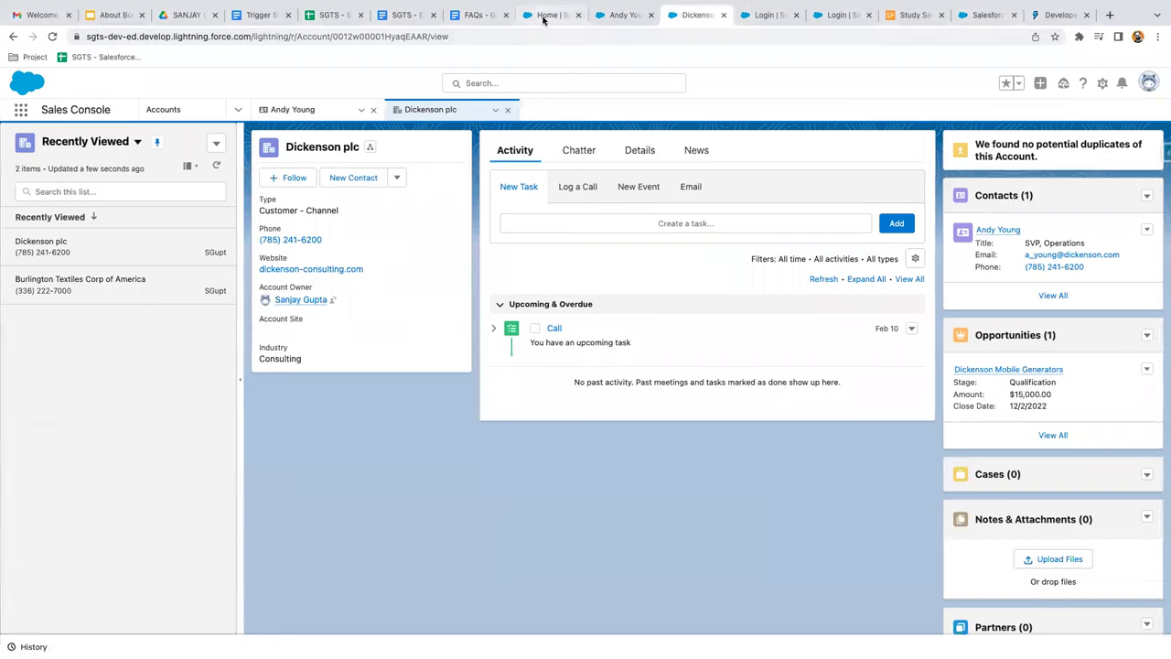
Step: Open the Company Information page from Setup by searching 'company inf' in Quick Find
{"action": "left_click", "coordinate": [549, 15]}
{"action": "left_click", "coordinate": [106, 142]}
{"action": "type", "text": "comp"}
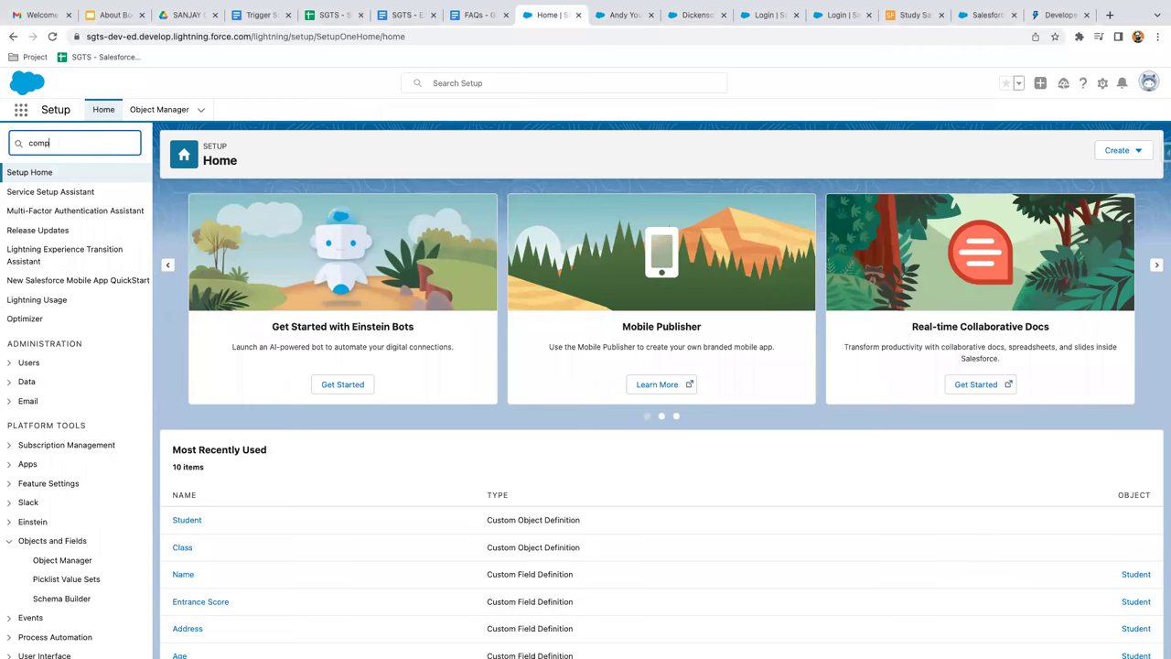
{"action": "type", "text": "any inform"}
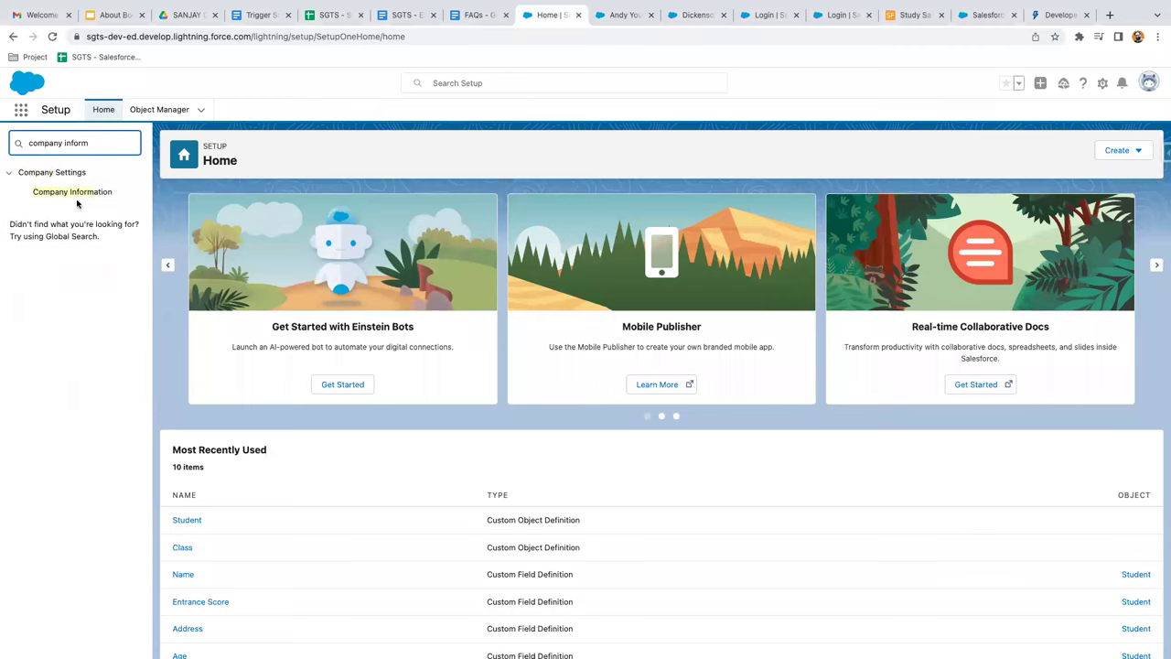
{"action": "left_click", "coordinate": [75, 193]}
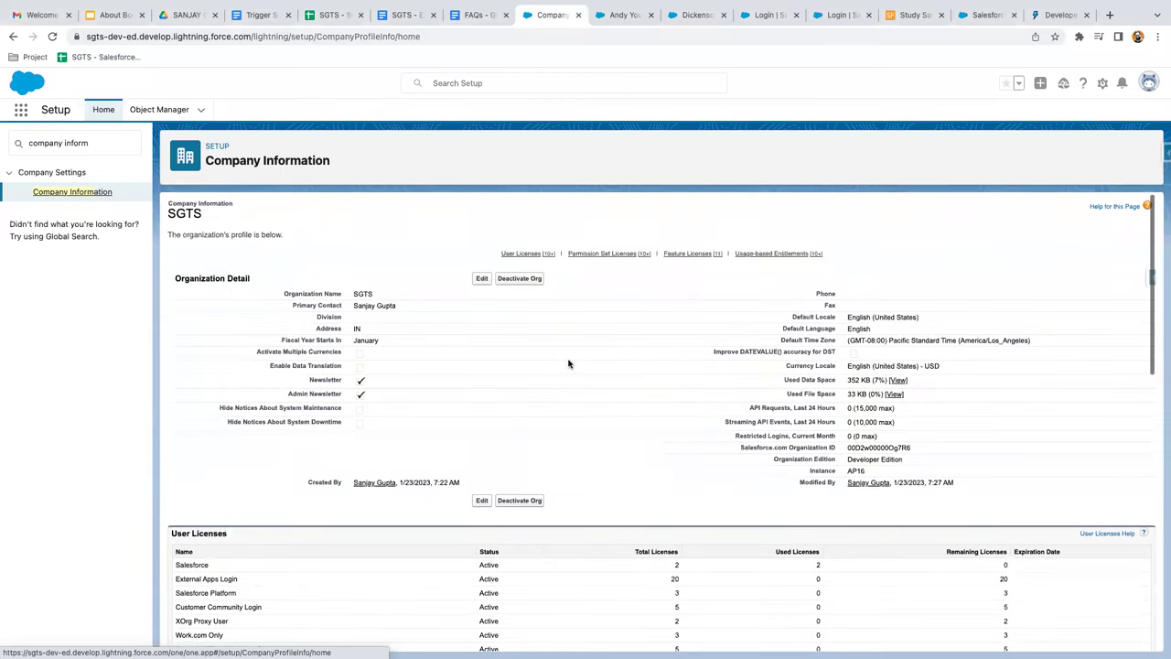
Step: Review the organization details and User Licenses table, comparing with the Developer Edition signup page
{"action": "left_click", "coordinate": [1040, 20]}
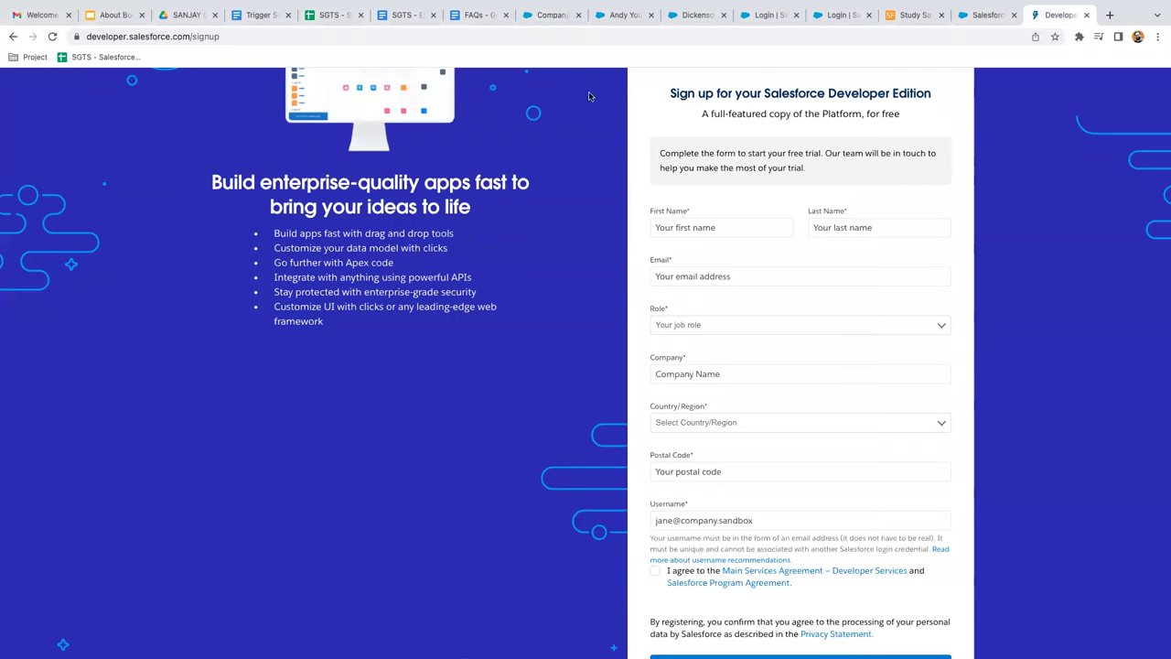
{"action": "left_click", "coordinate": [540, 17]}
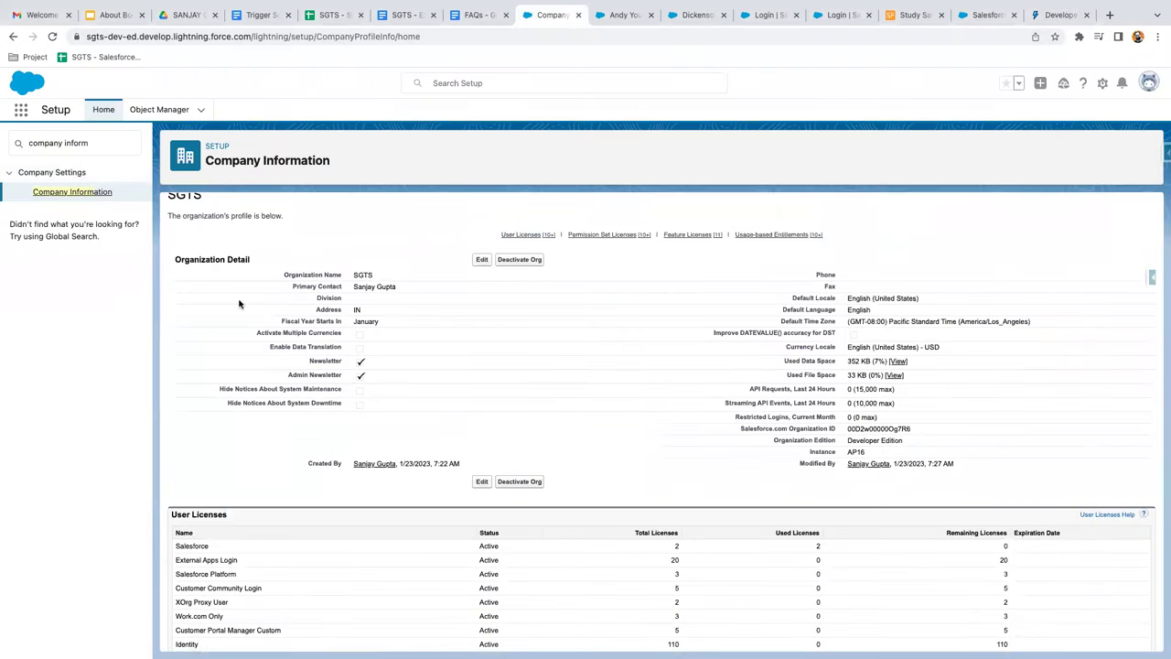
{"action": "scroll", "coordinate": [542, 382], "scroll_direction": "down", "scroll_amount": 1}
{"action": "scroll", "coordinate": [543, 382], "scroll_direction": "down", "scroll_amount": 3}
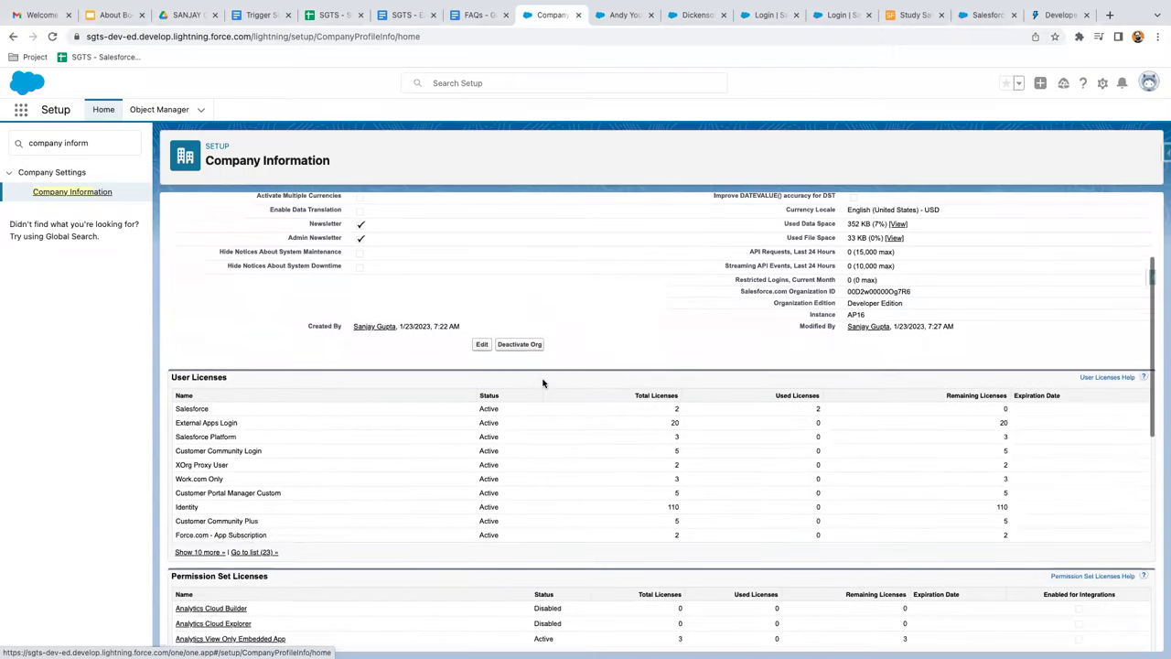
{"action": "scroll", "coordinate": [482, 409], "scroll_direction": "up", "scroll_amount": 5}
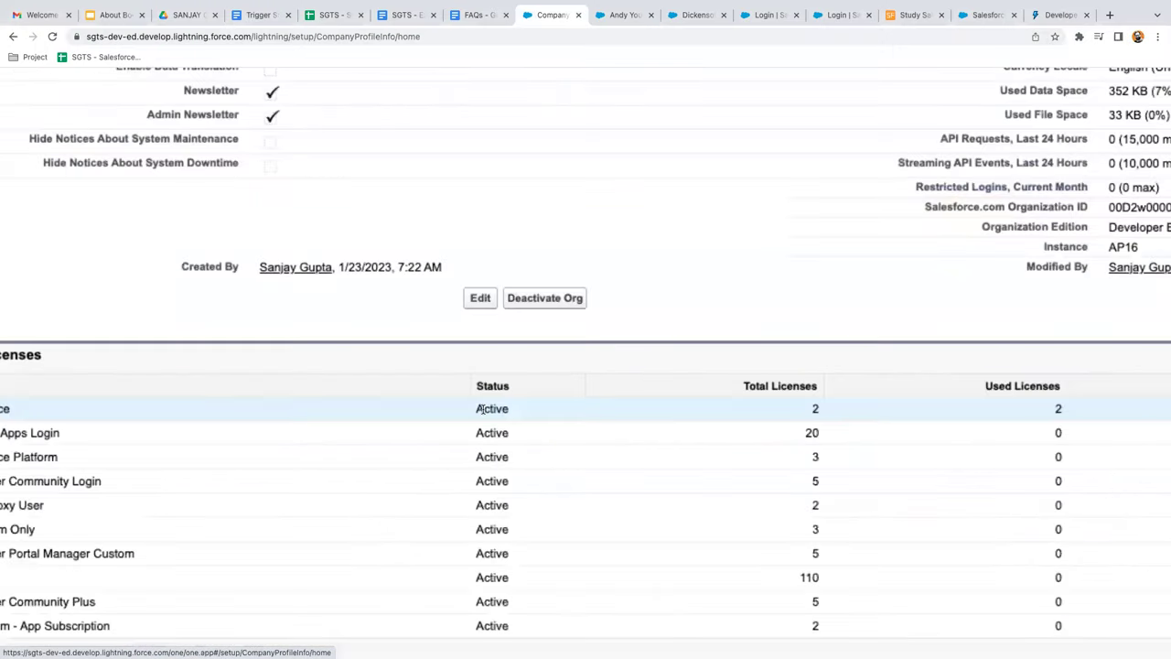
{"action": "scroll", "coordinate": [482, 409], "scroll_direction": "down", "scroll_amount": 1}
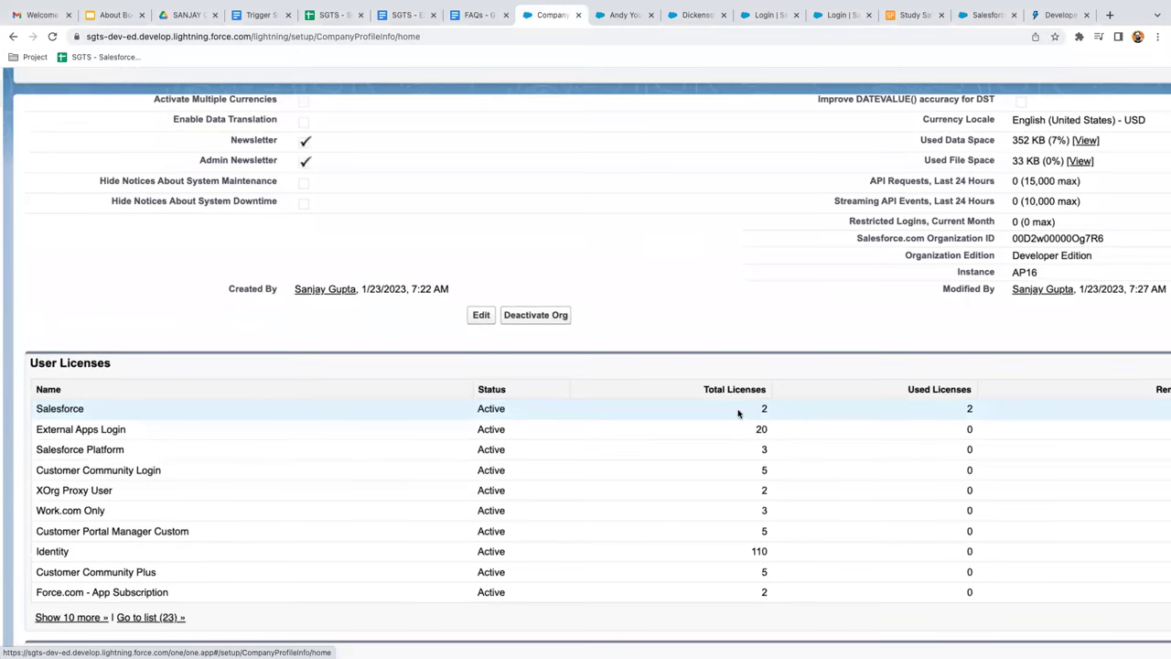
{"action": "scroll", "coordinate": [1006, 412], "scroll_direction": "right", "scroll_amount": 3}
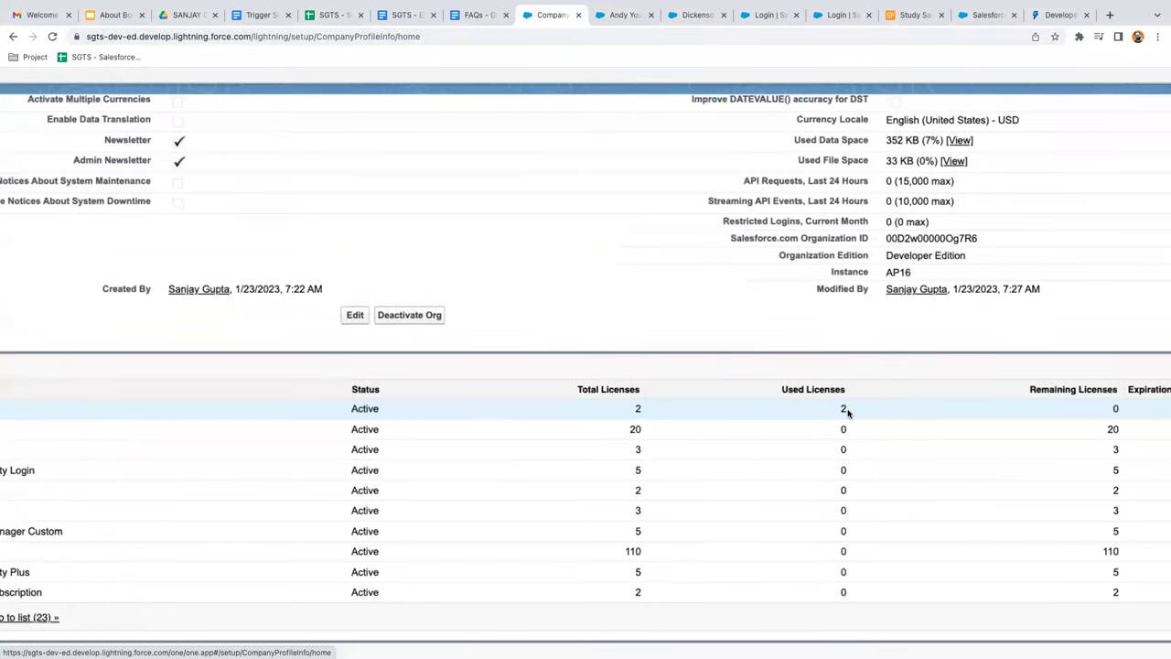
{"action": "left_click", "coordinate": [1059, 14]}
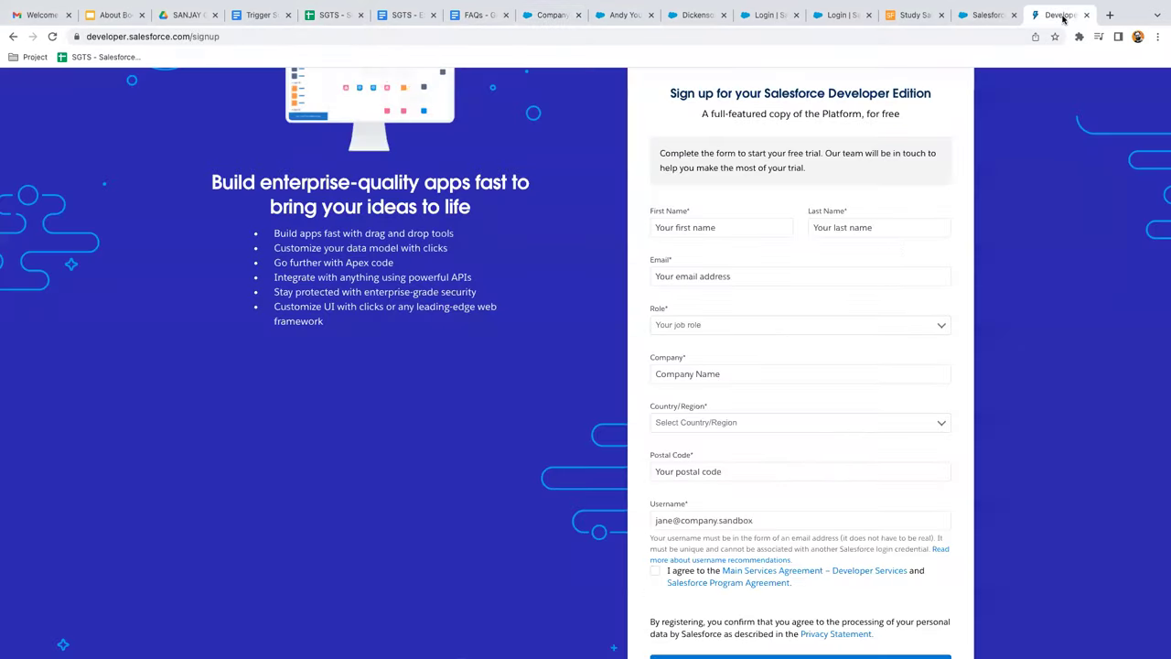
{"action": "left_click", "coordinate": [544, 15]}
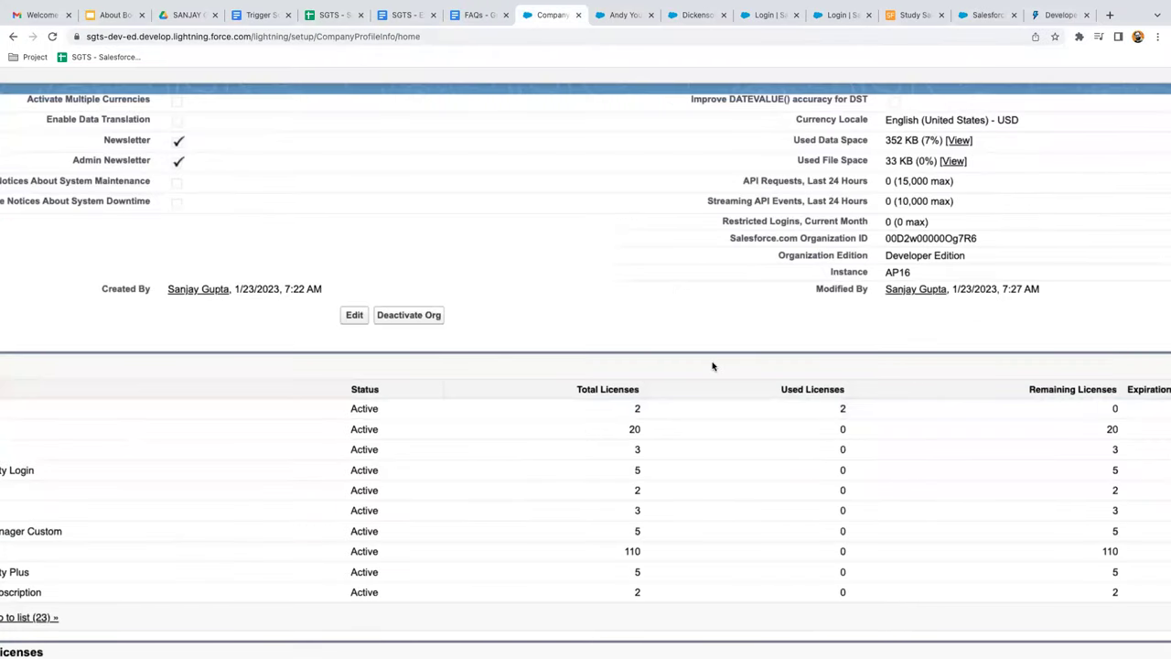
{"action": "scroll", "coordinate": [711, 366], "scroll_direction": "down", "scroll_amount": 5}
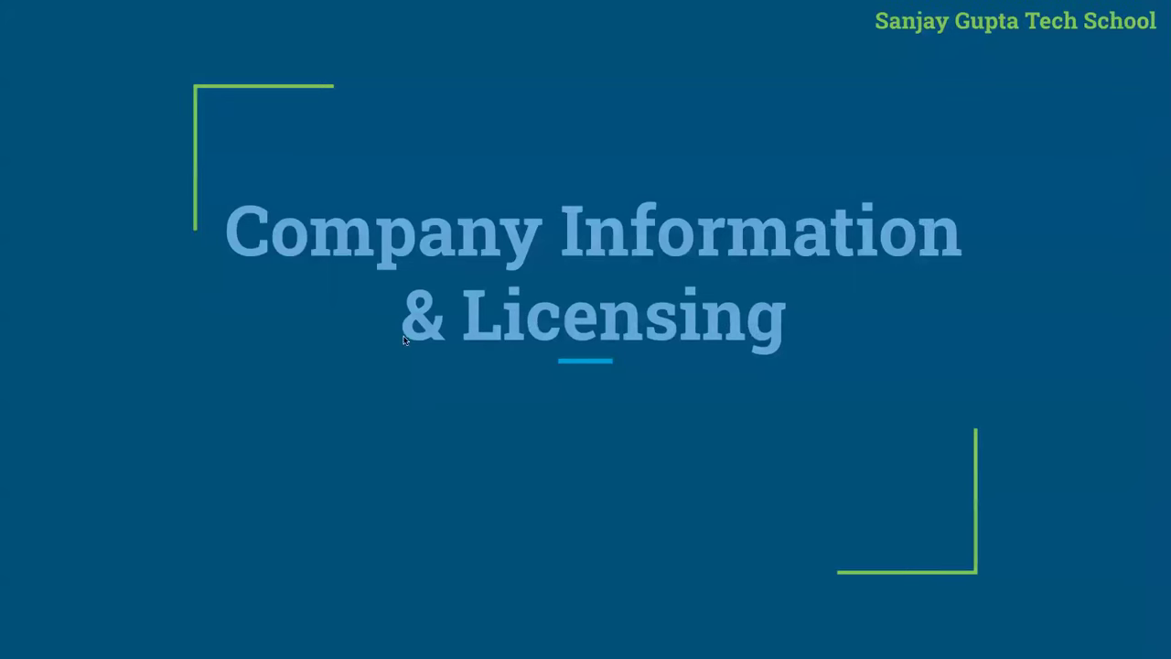
Step: Move to the Manage & Create Users slide and select the existing Quick Find text
{"action": "left_click", "coordinate": [600, 343]}
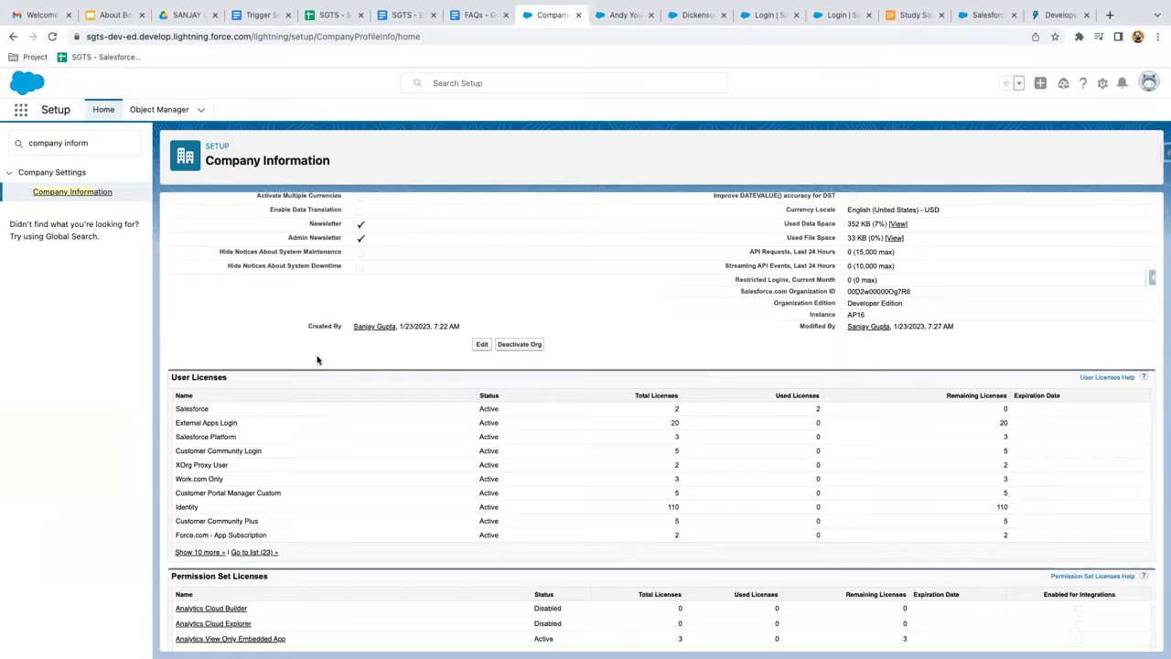
{"action": "scroll", "coordinate": [319, 358], "scroll_direction": "down", "scroll_amount": 3}
{"action": "scroll", "coordinate": [317, 360], "scroll_direction": "up", "scroll_amount": 4}
{"action": "scroll", "coordinate": [317, 359], "scroll_direction": "up", "scroll_amount": 2}
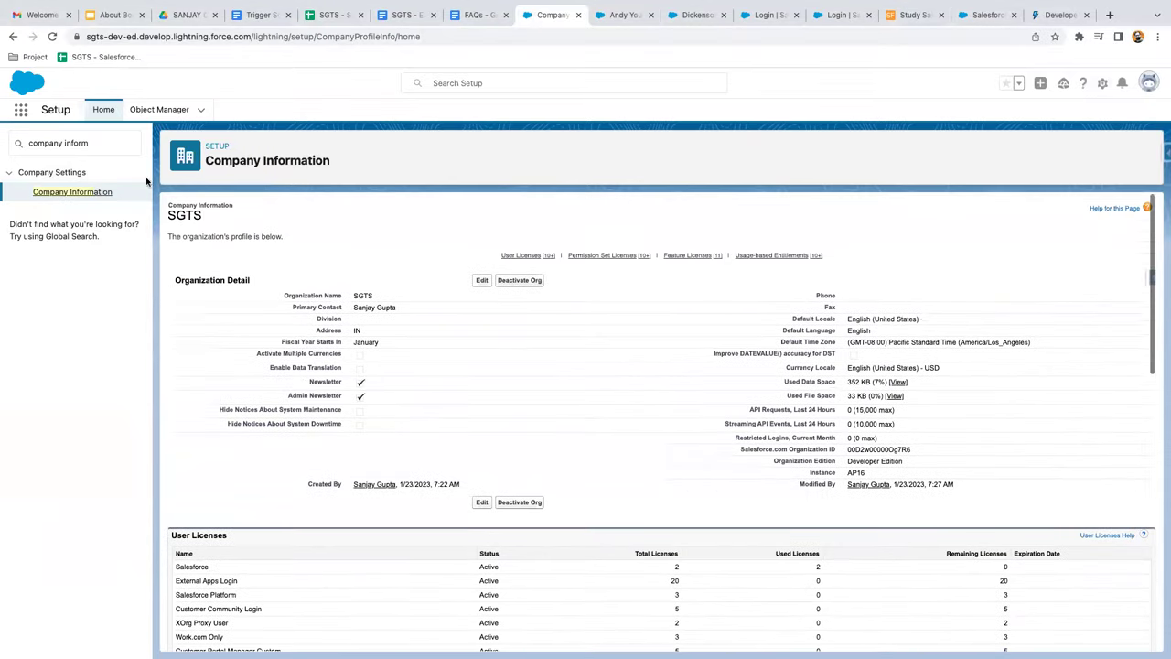
{"action": "double_click", "coordinate": [121, 147]}
Step: Search 'users' in Quick Find, open the Users page and start a New User
{"action": "key", "text": "super+a"}
{"action": "type", "text": "use"}
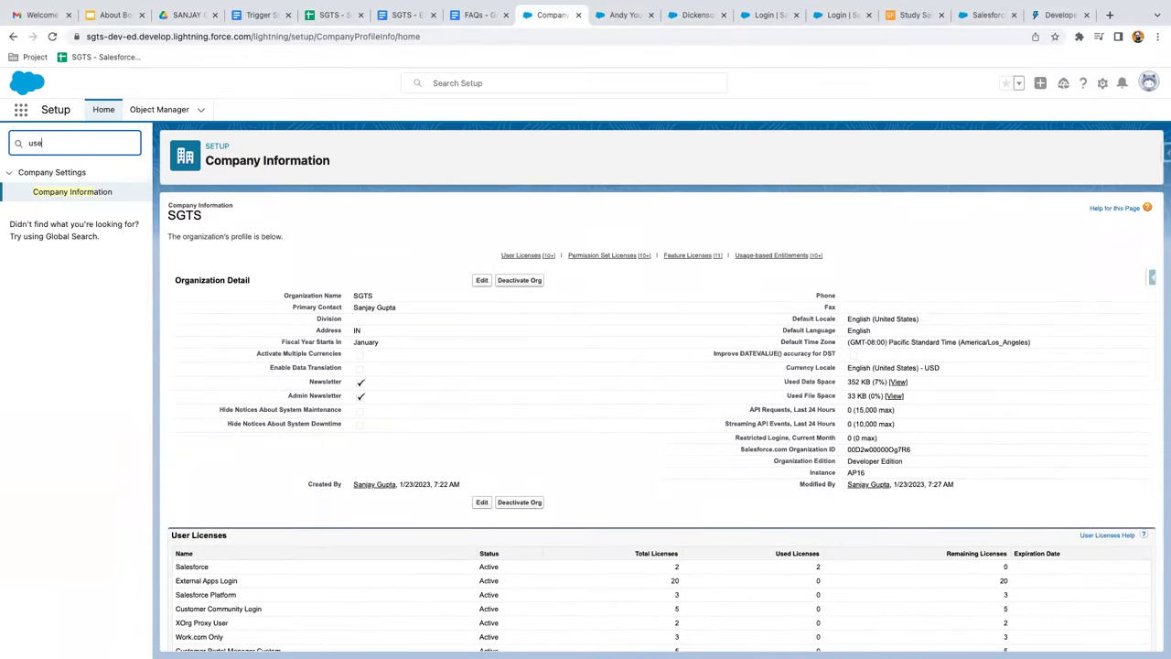
{"action": "type", "text": "rs"}
{"action": "left_click", "coordinate": [43, 326]}
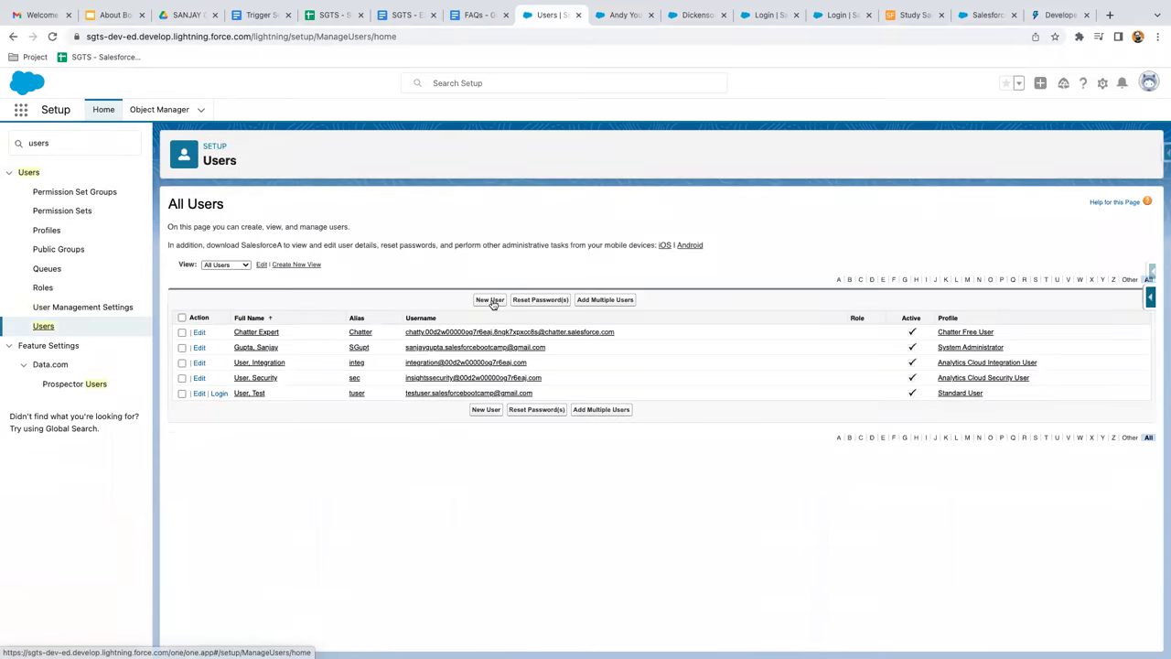
{"action": "left_click", "coordinate": [489, 300]}
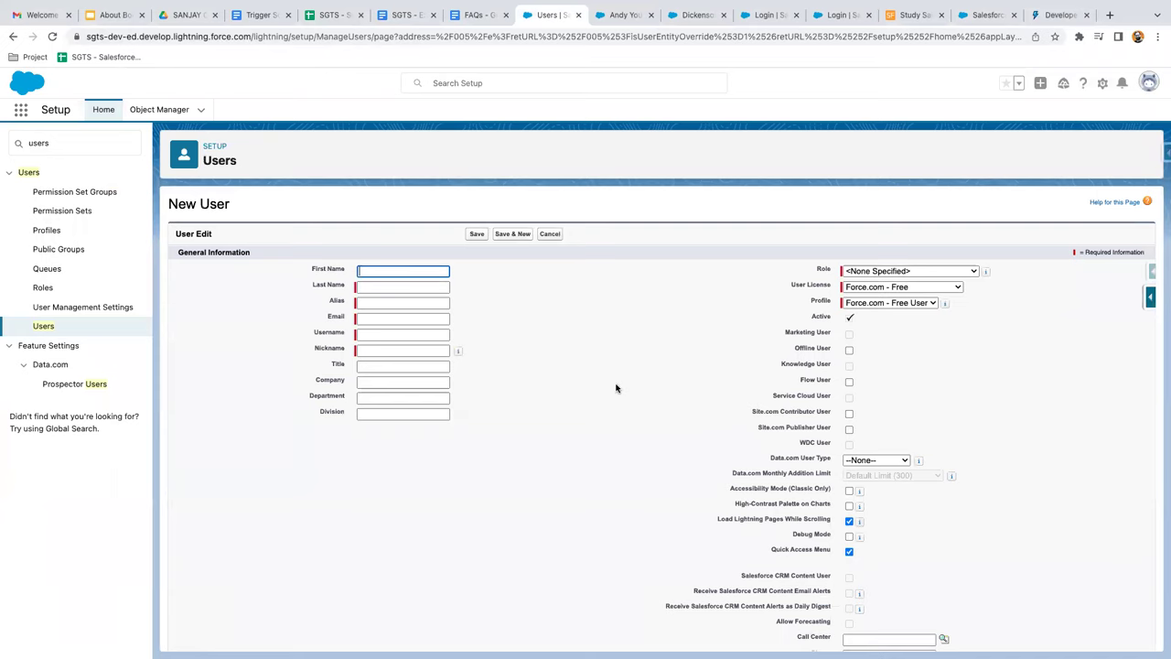
Step: Keep the Force.com - Free user license and Force.com - Free User profile
{"action": "left_click", "coordinate": [874, 288]}
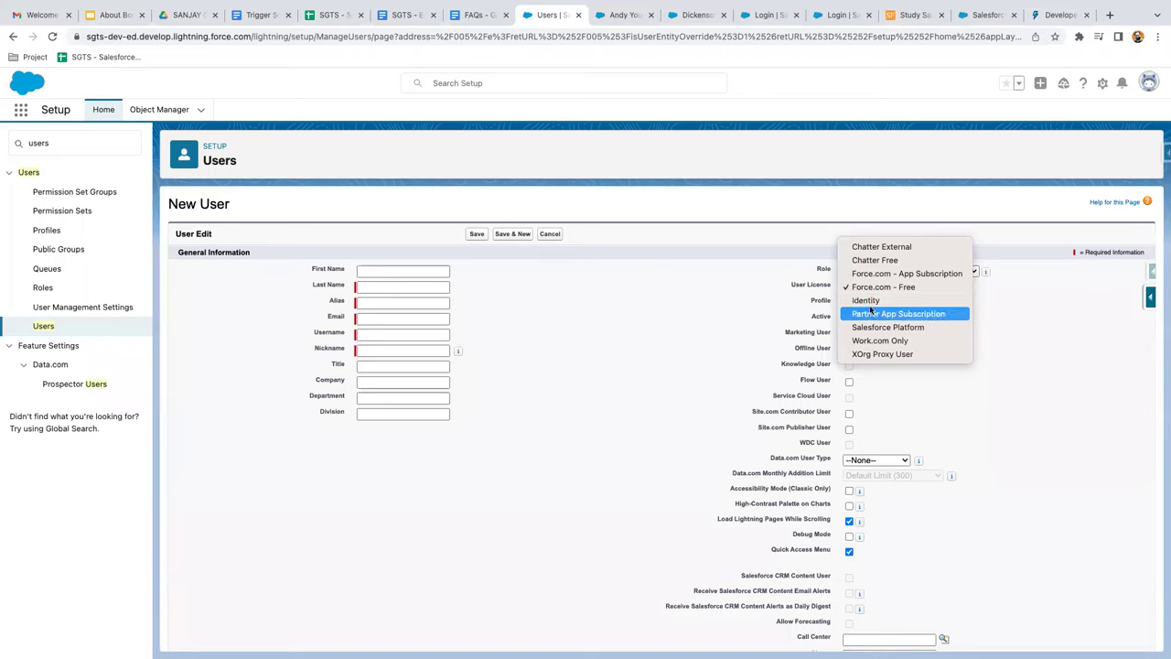
{"action": "left_click", "coordinate": [732, 317]}
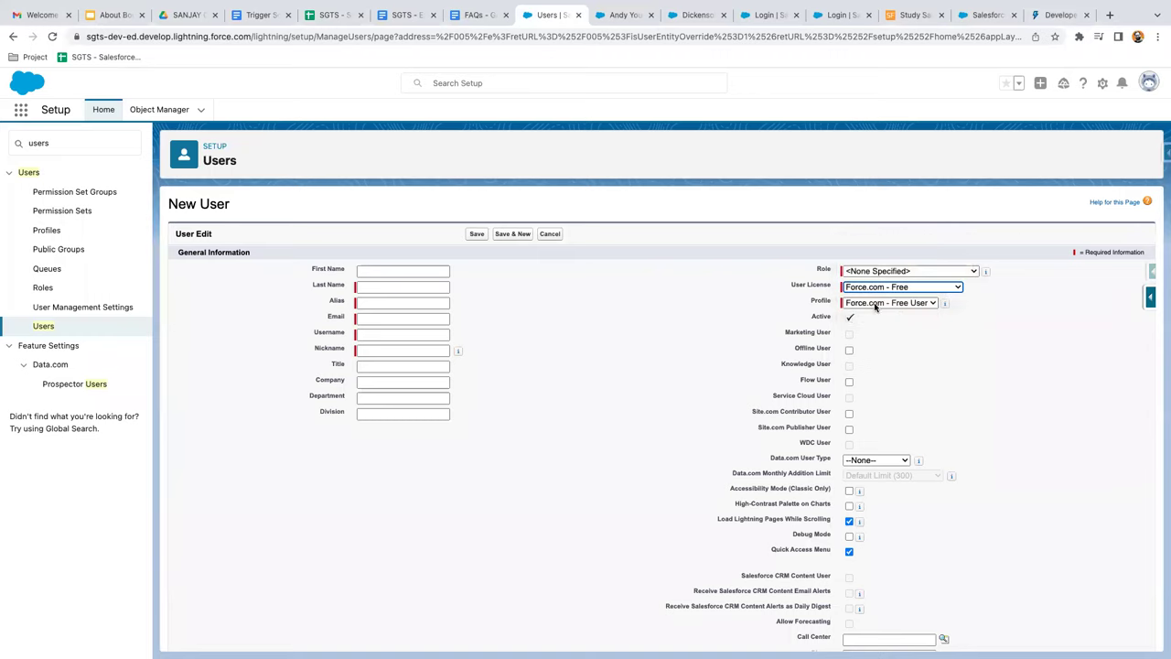
{"action": "left_click", "coordinate": [892, 304]}
{"action": "left_click", "coordinate": [764, 317]}
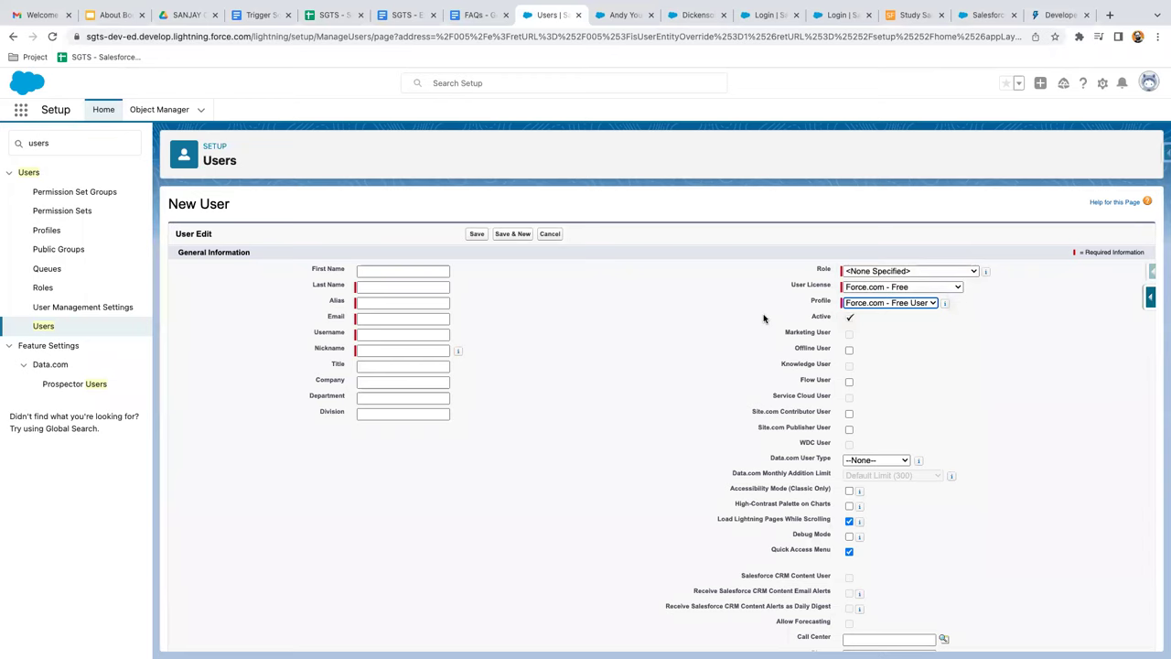